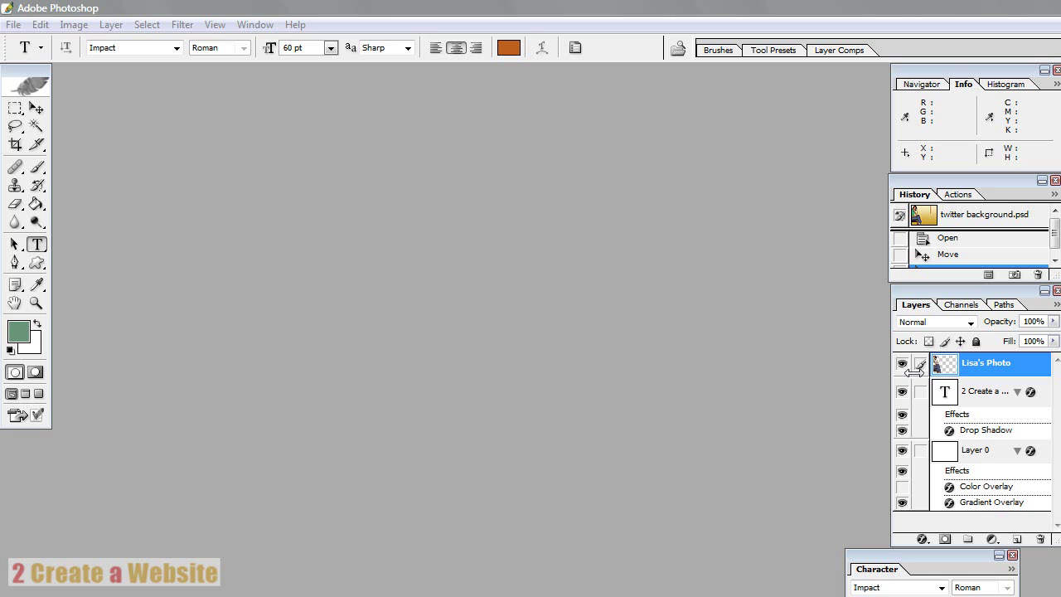
- Create a new white 800 × 100 pixel document and enlarge its window
left_click(12, 25)
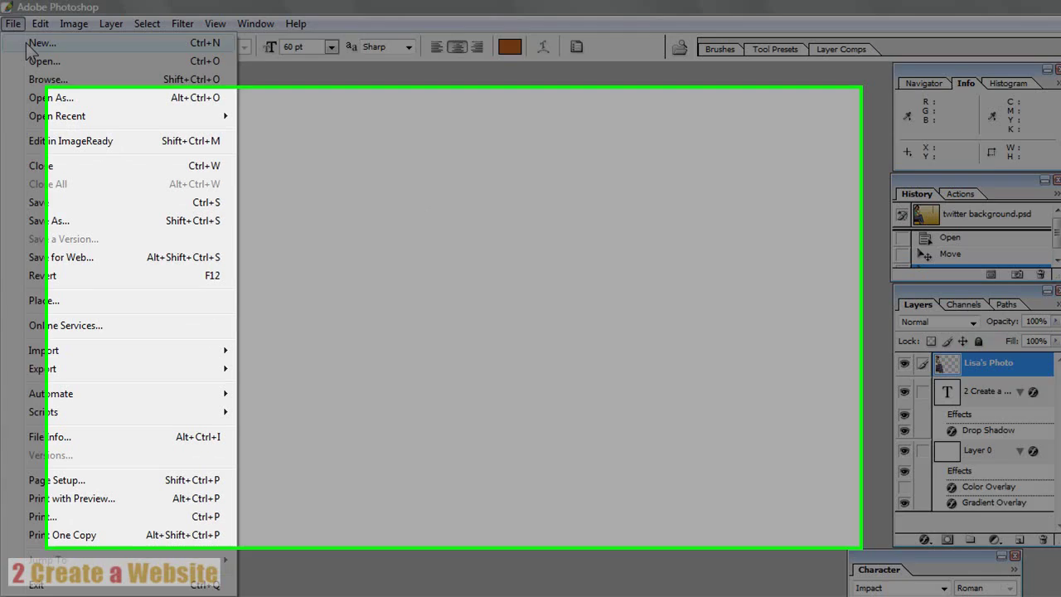
left_click(38, 44)
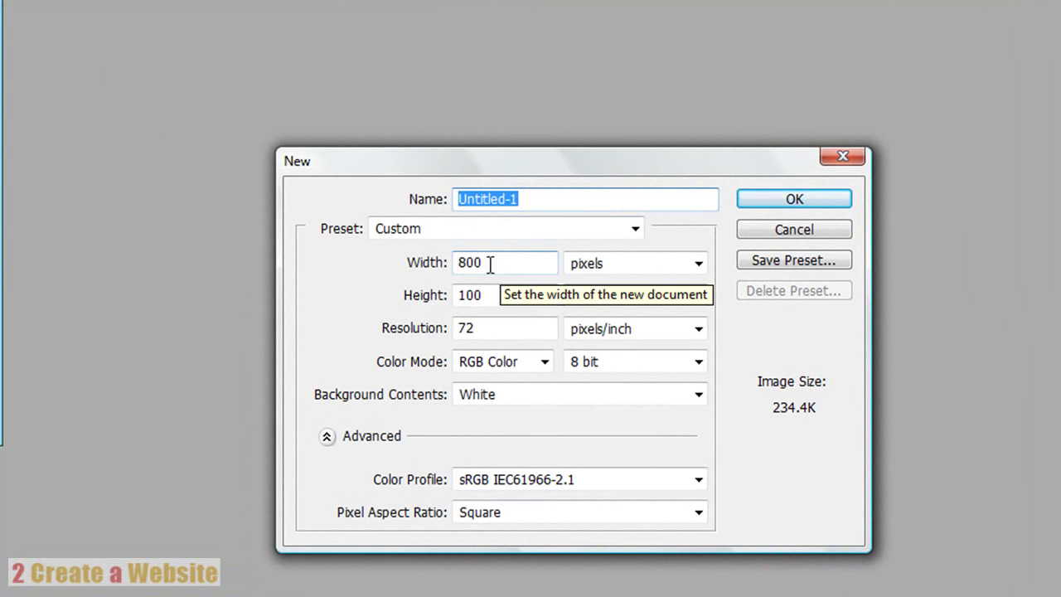
left_click(490, 296)
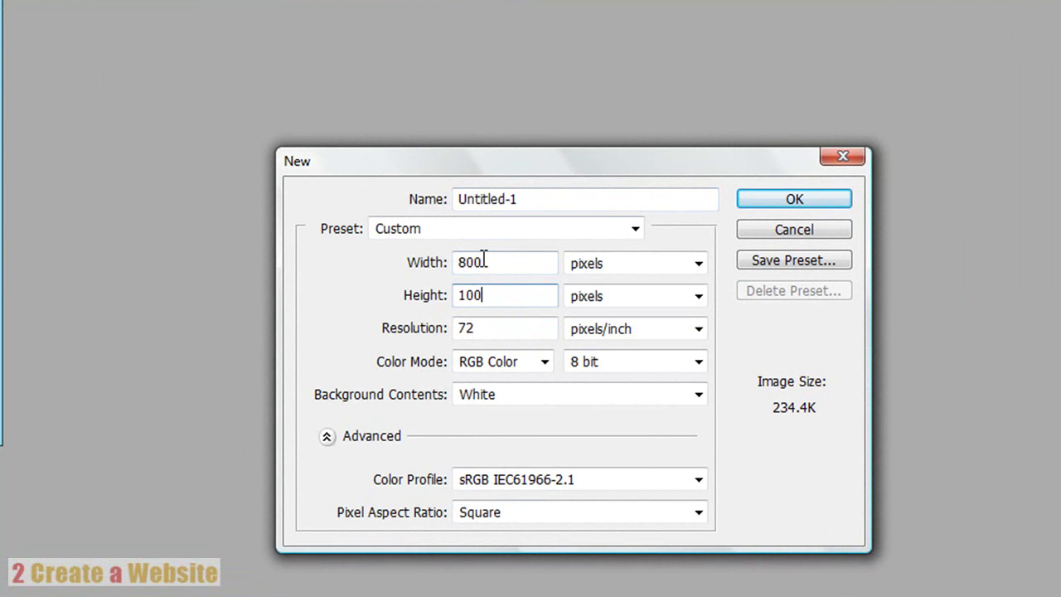
left_click_drag(484, 262, 438, 267)
left_click_drag(509, 300, 435, 304)
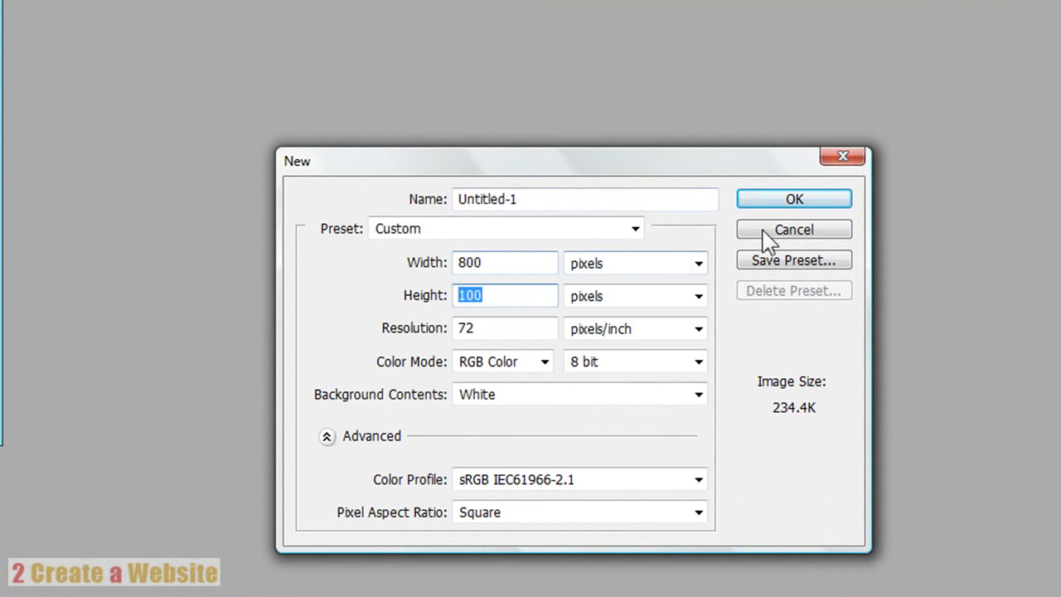
left_click(755, 204)
left_click_drag(464, 37, 534, 59)
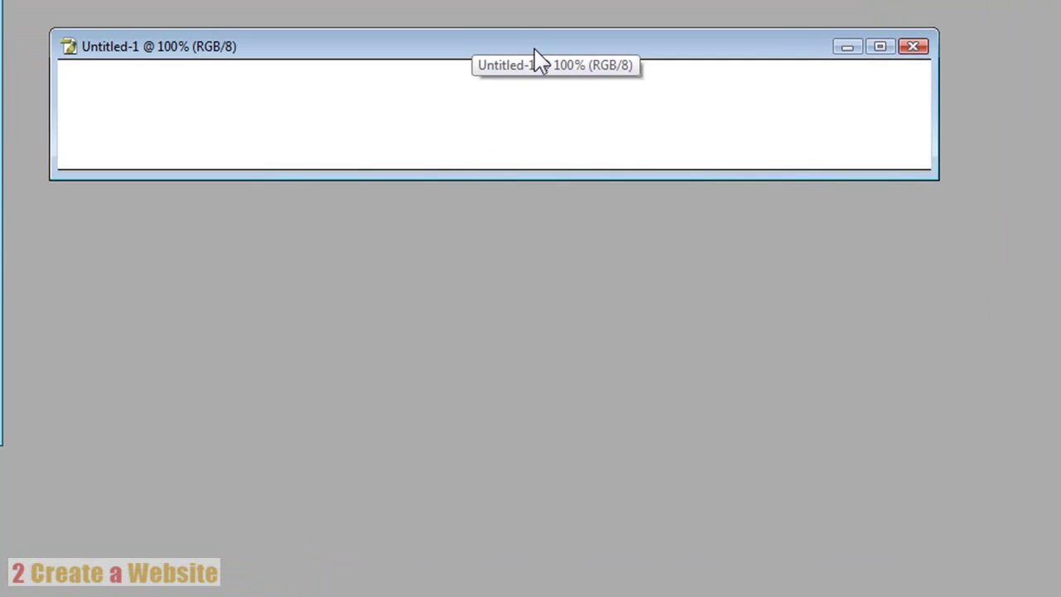
left_click_drag(927, 180, 995, 242)
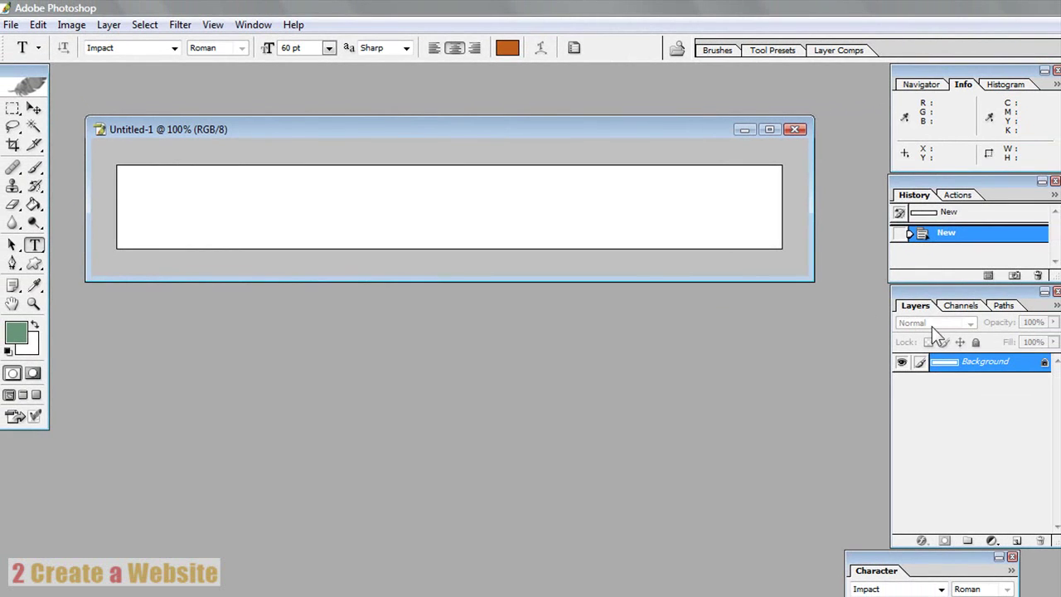
- Convert the Background into Layer 0 and enable Gradient Overlay in its Blending Options
double_click(972, 364)
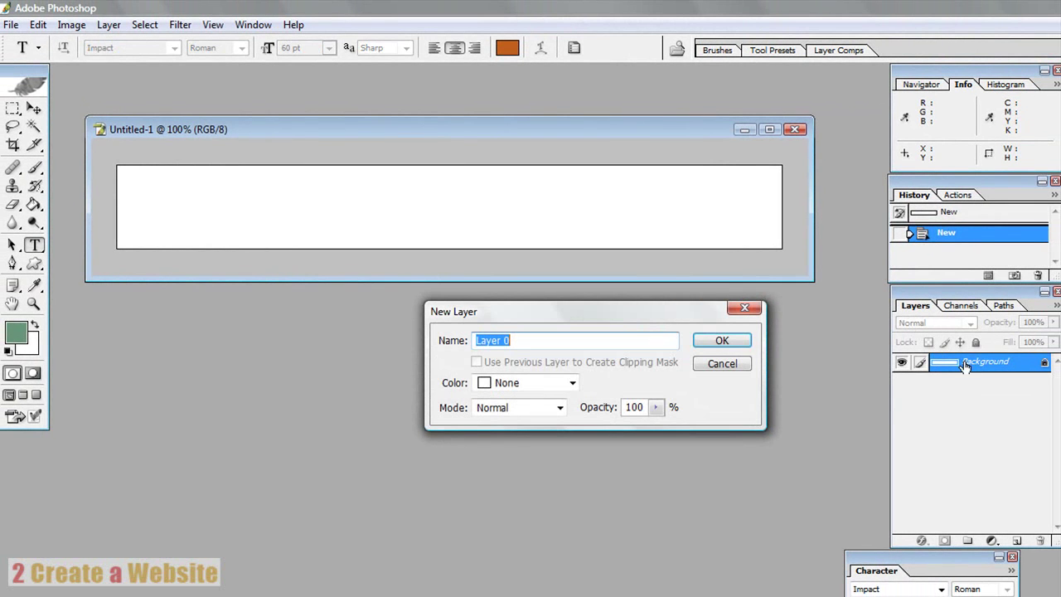
left_click(722, 343)
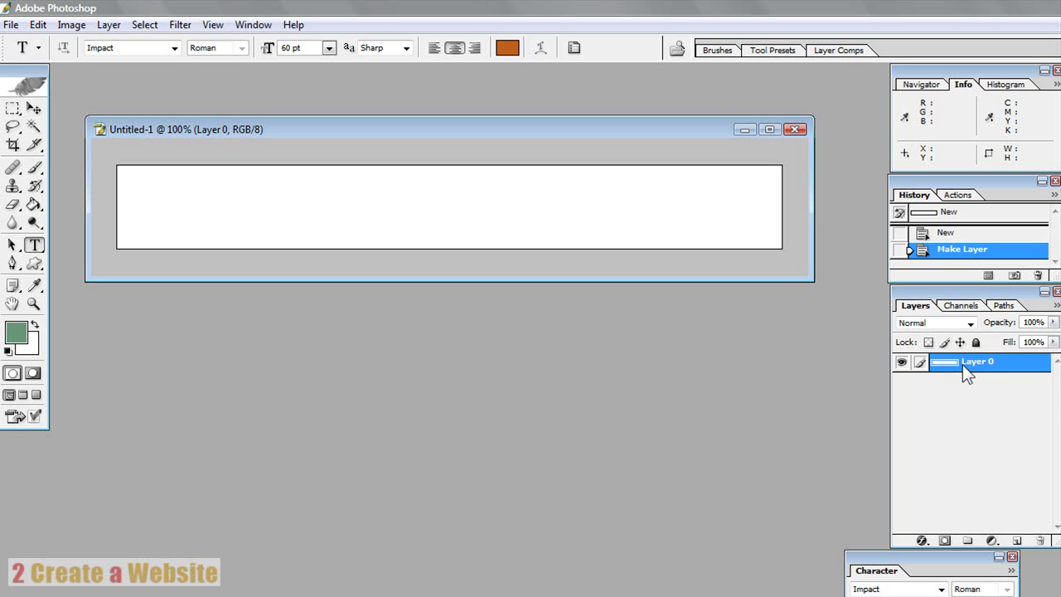
right_click(965, 369)
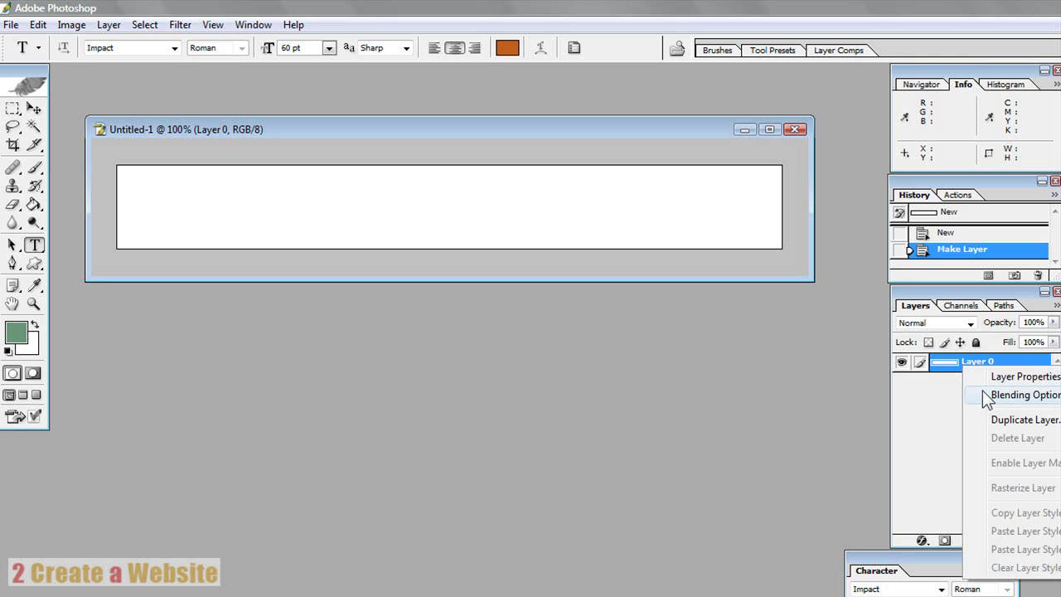
left_click(982, 391)
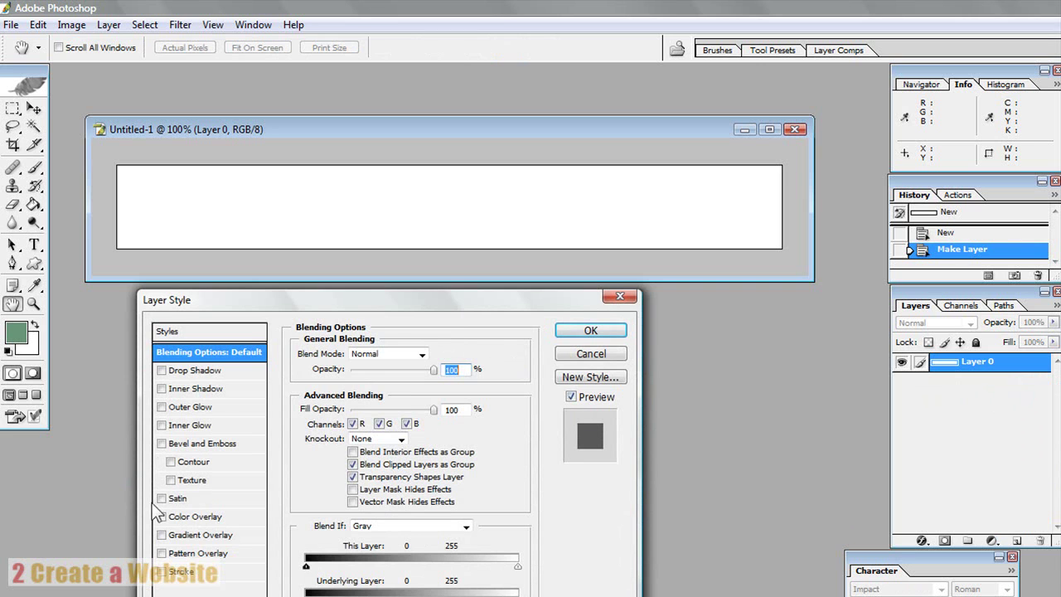
left_click(161, 534)
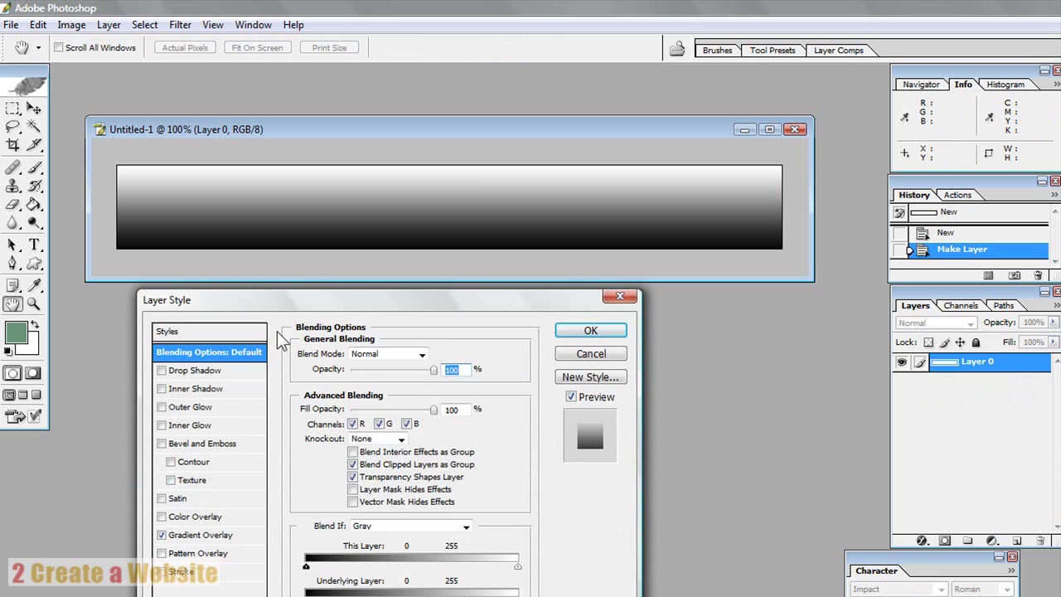
- Set Layer 0's Gradient Overlay to the Orange, Yellow, Orange preset after trying others
left_click(184, 535)
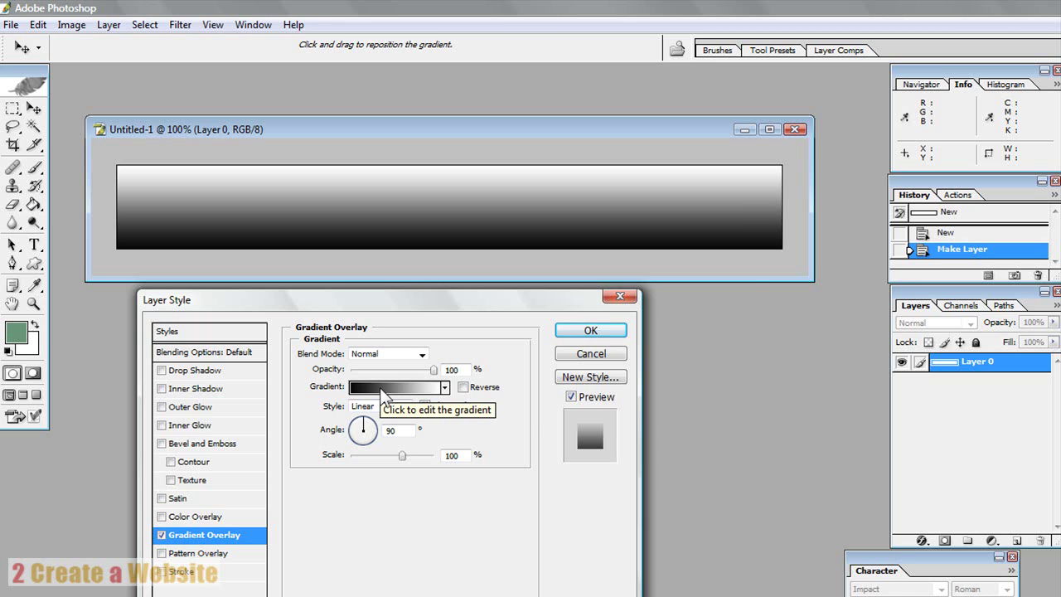
left_click(383, 393)
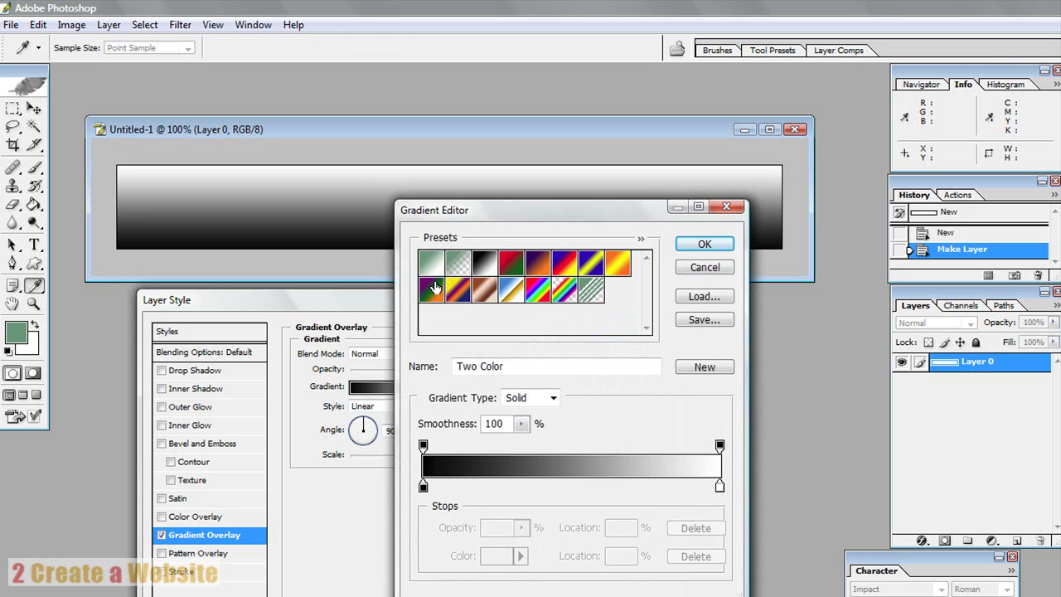
left_click(424, 272)
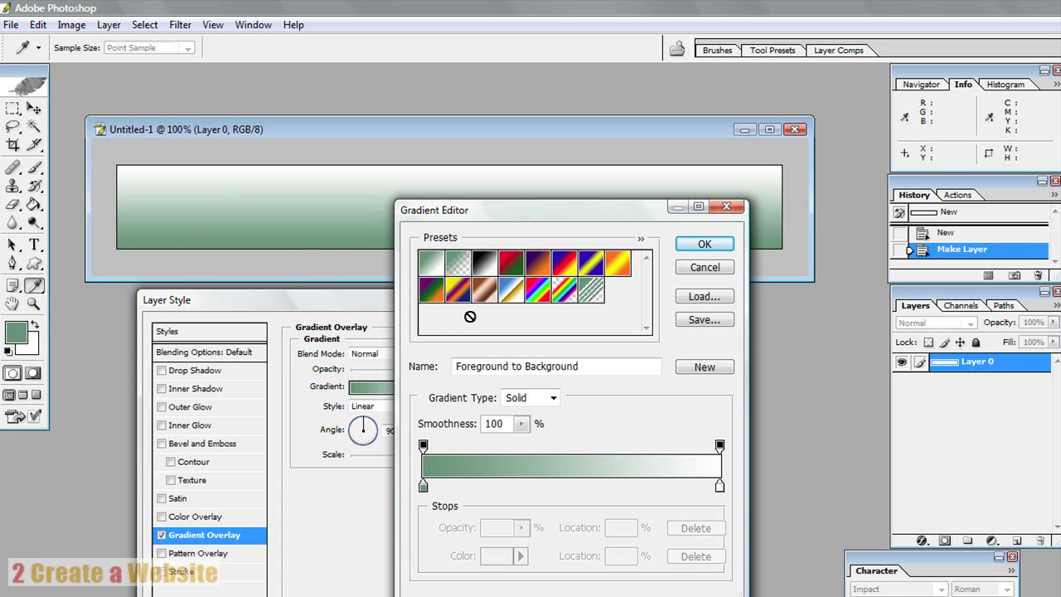
left_click(514, 269)
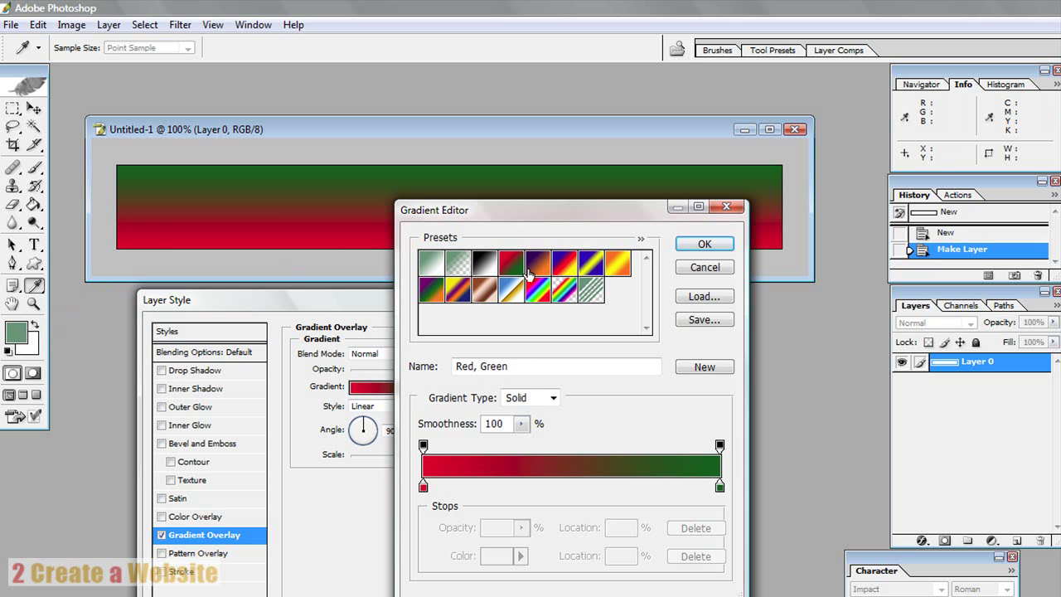
left_click(542, 269)
left_click(564, 267)
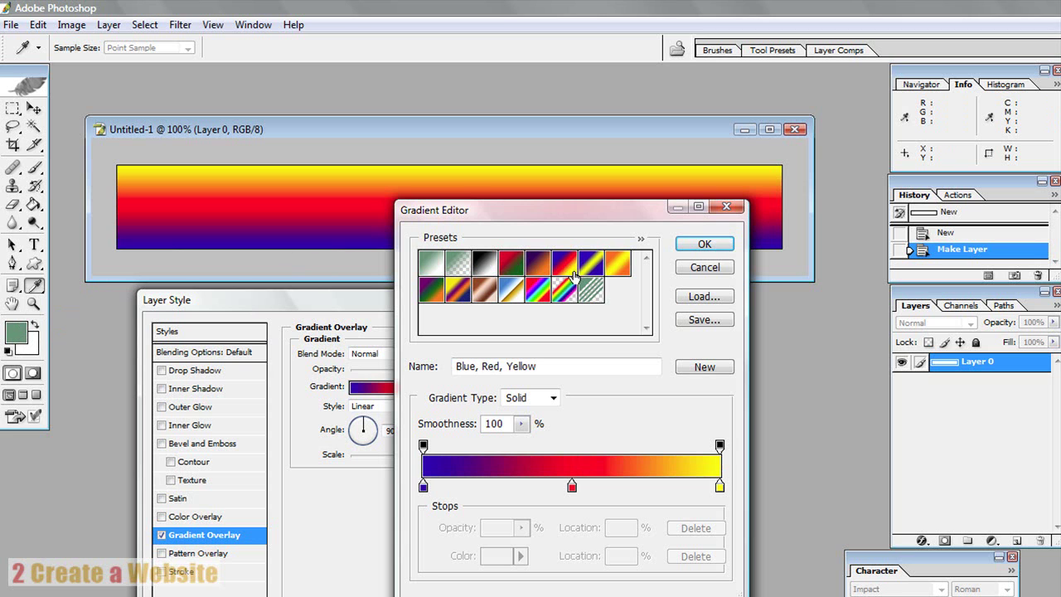
left_click(625, 267)
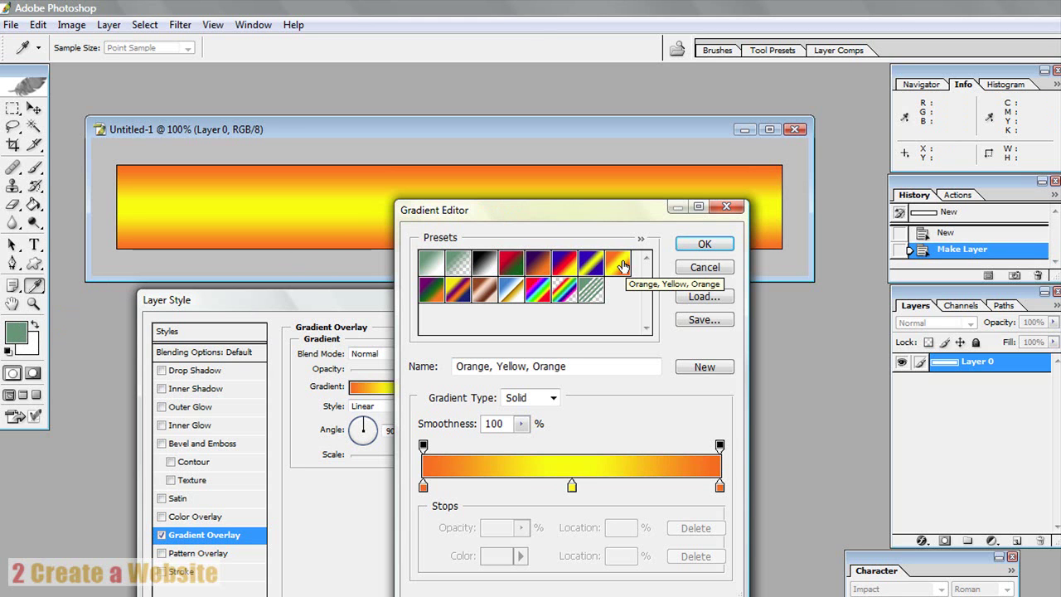
left_click(700, 246)
- Lower the gradient overlay opacity to 78% and commit the style to Layer 0
left_click_drag(542, 301, 593, 253)
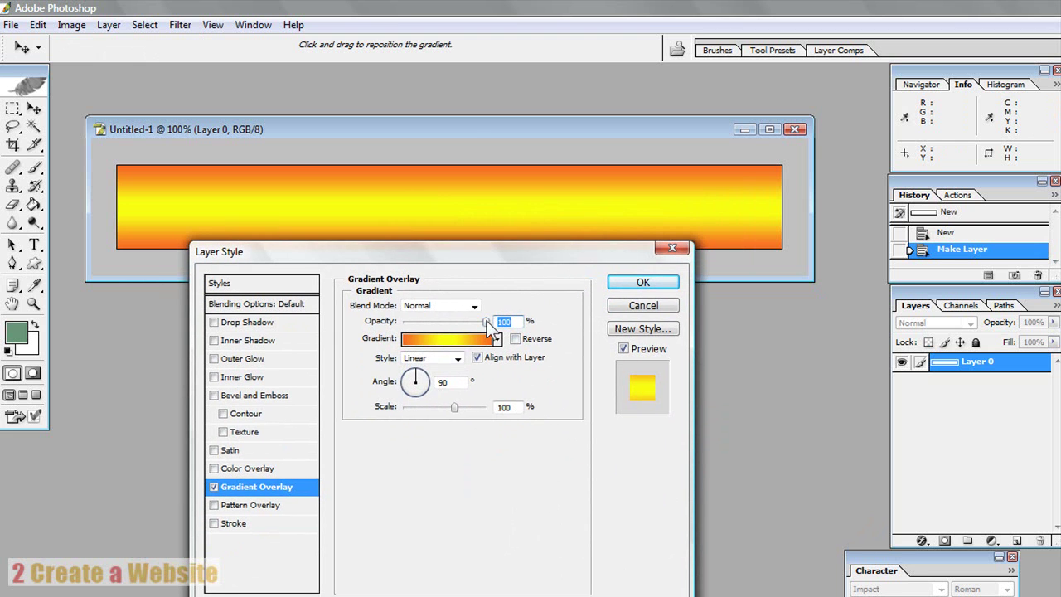
mouse_move(486, 320)
left_mouse_down()
mouse_move(403, 326)
mouse_move(469, 325)
left_mouse_up()
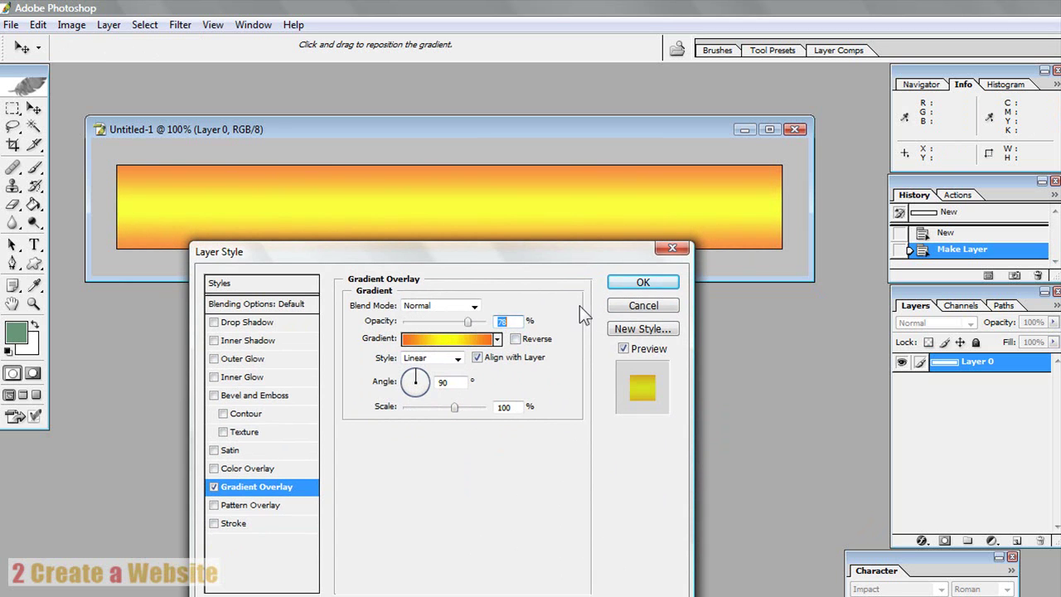
left_click(637, 285)
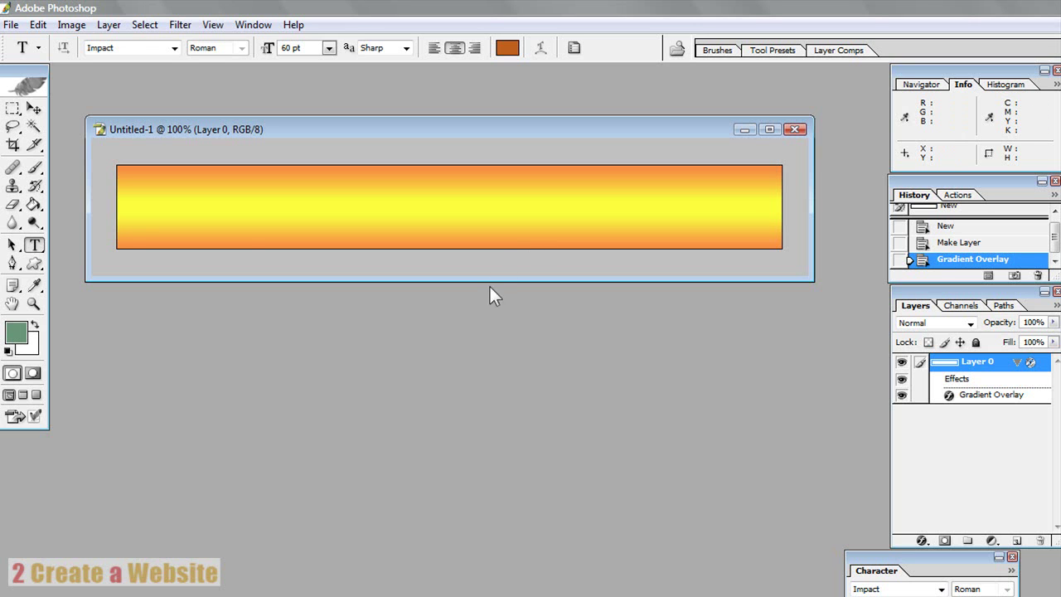
- Type 'This is my header' in a horizontal text box spanning the banner
left_click(34, 247)
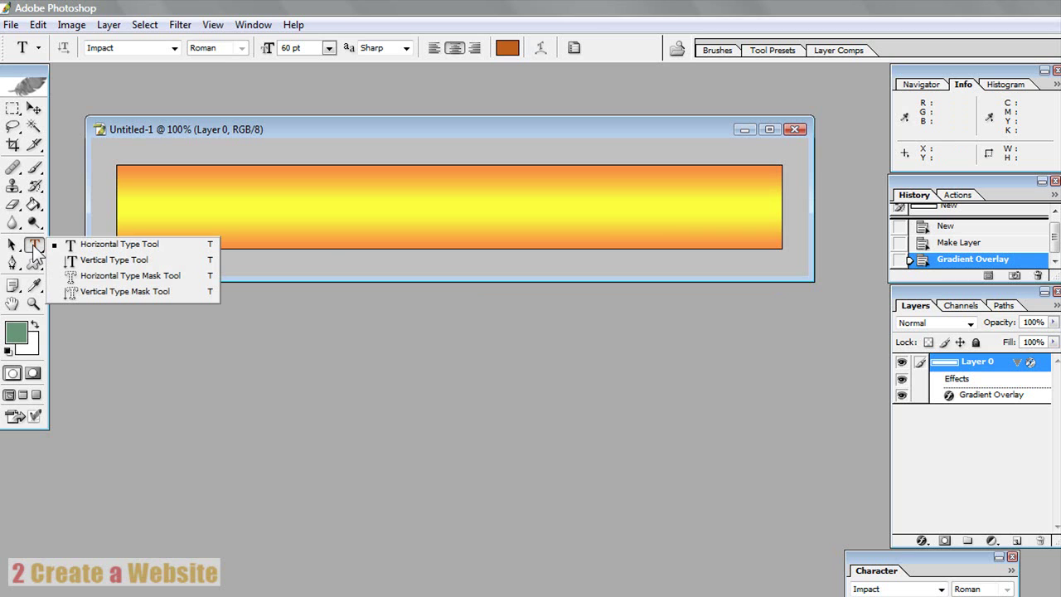
left_click(84, 246)
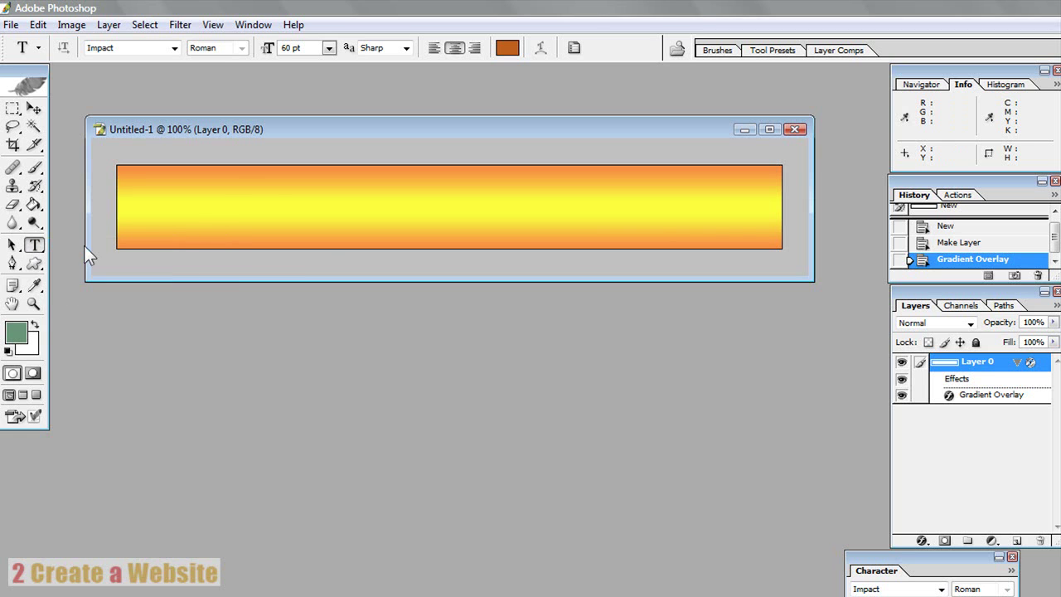
left_click_drag(176, 172, 719, 232)
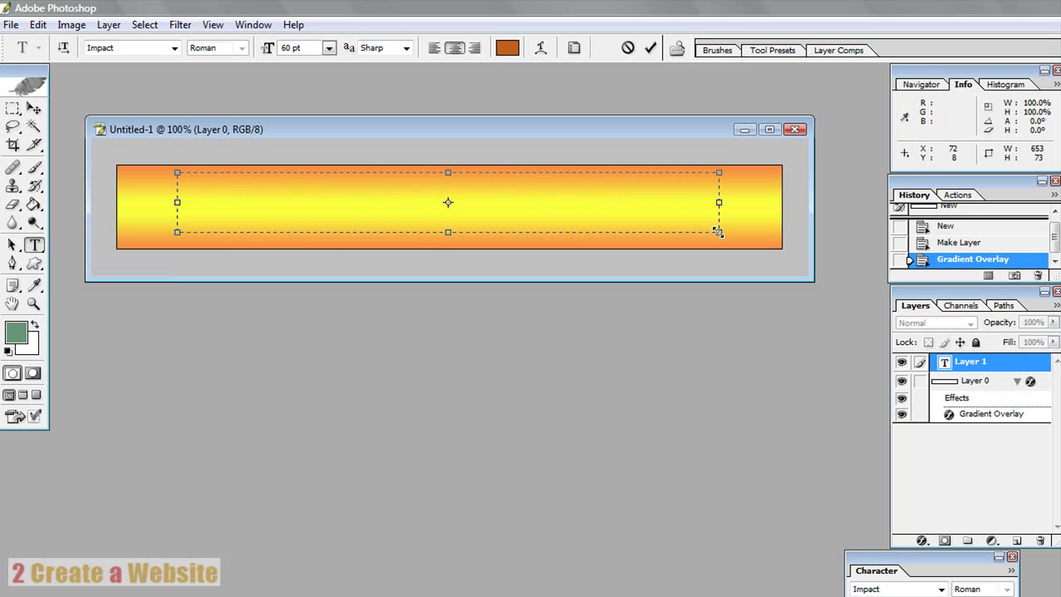
type("This is my ")
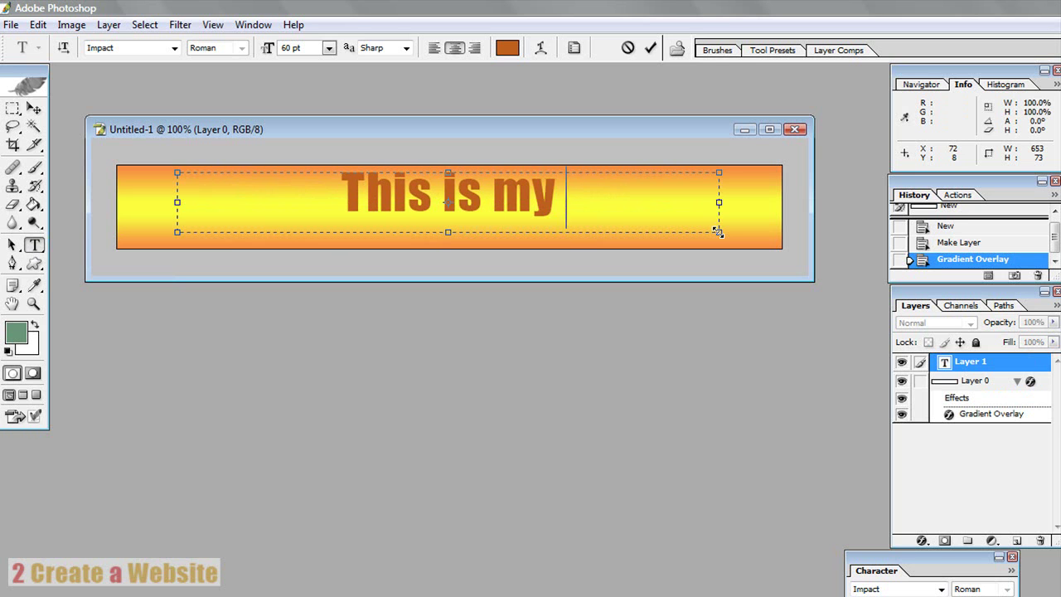
type("header")
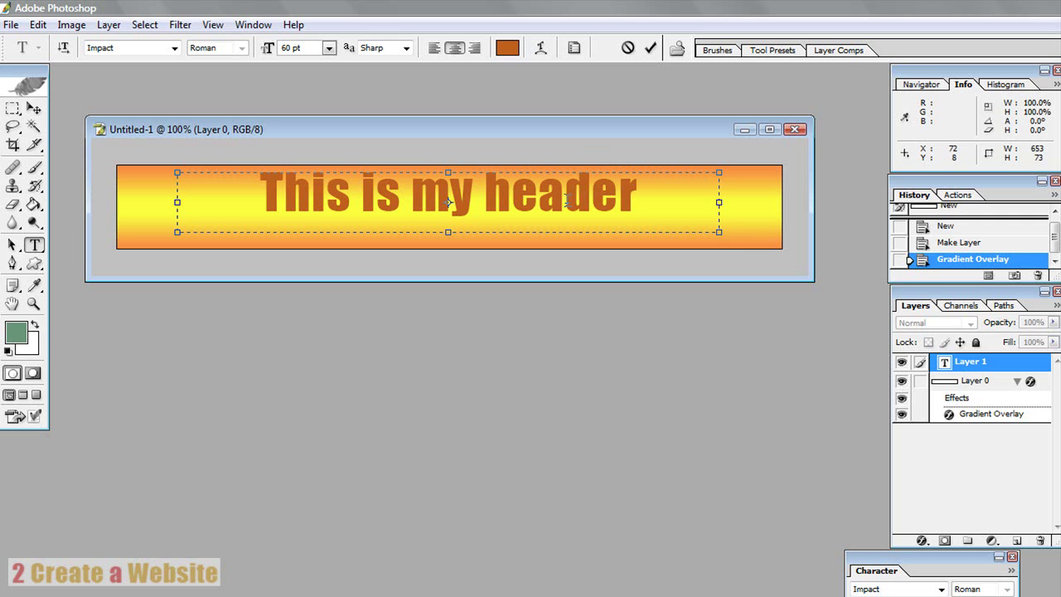
left_click_drag(644, 197, 257, 203)
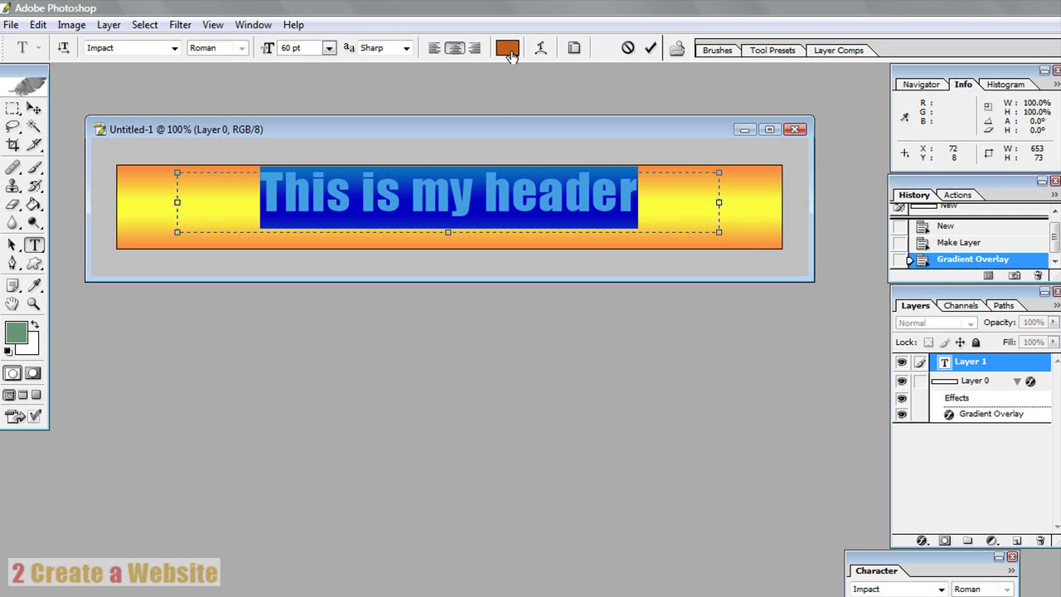
left_click(509, 50)
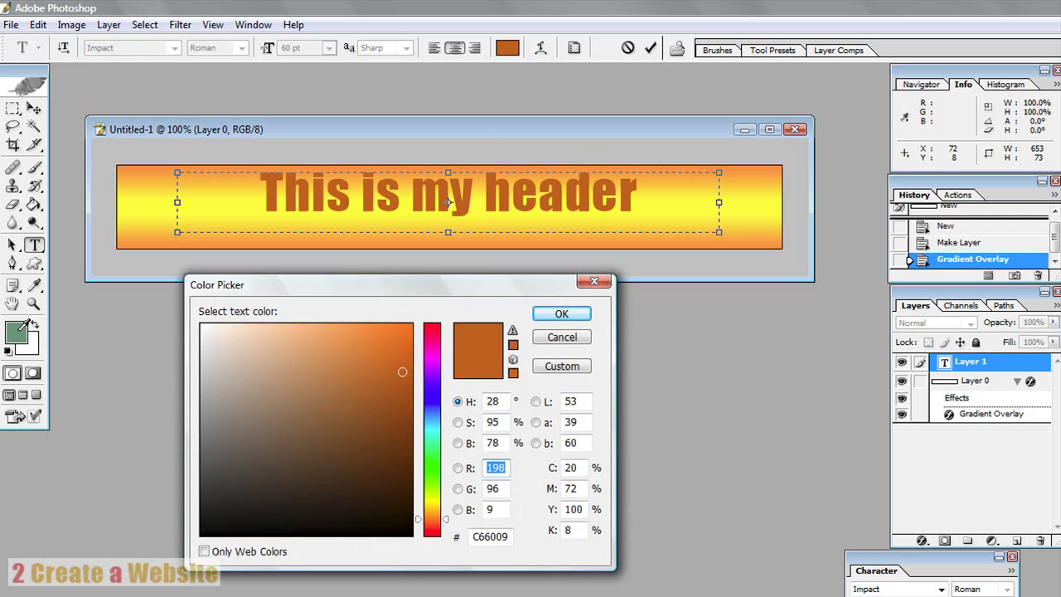
left_click(20, 331)
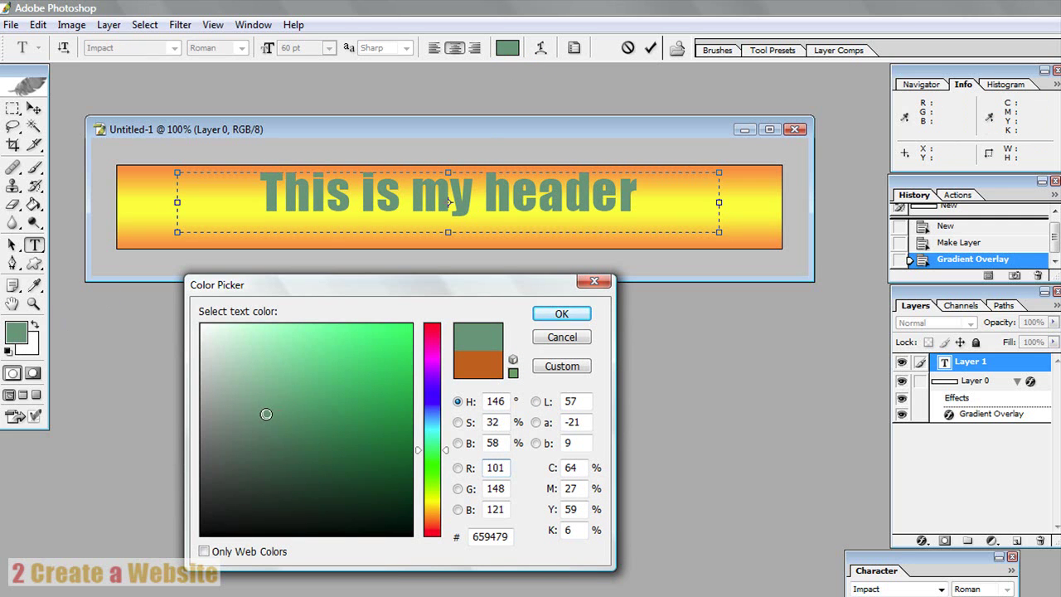
mouse_move(266, 414)
left_mouse_down()
mouse_move(346, 351)
mouse_move(387, 335)
mouse_move(239, 367)
mouse_move(315, 428)
mouse_move(374, 329)
mouse_move(344, 334)
left_mouse_up()
left_click(269, 341)
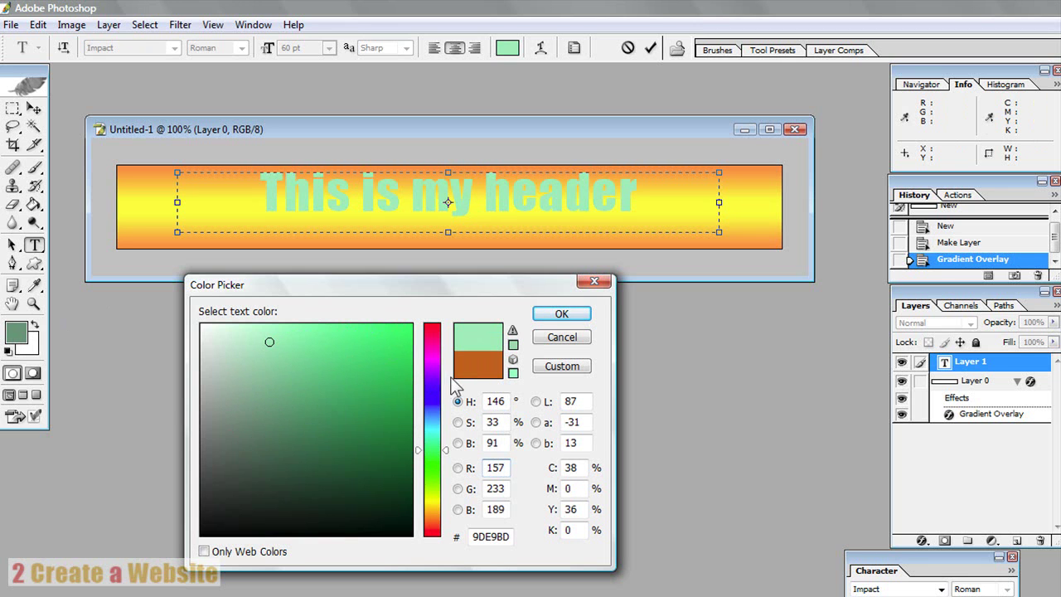
left_click(476, 371)
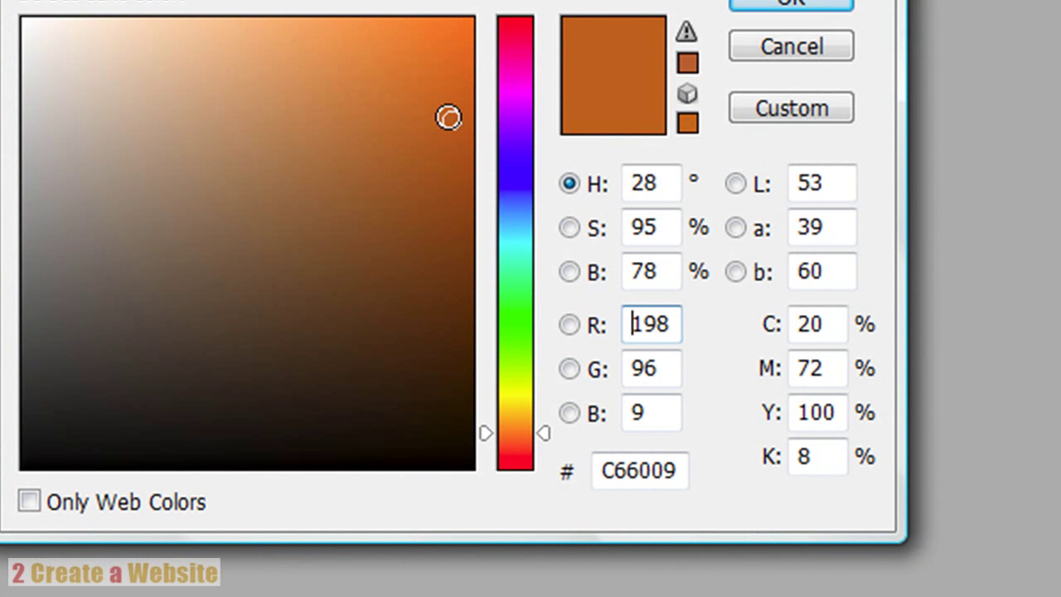
left_click_drag(675, 481, 594, 477)
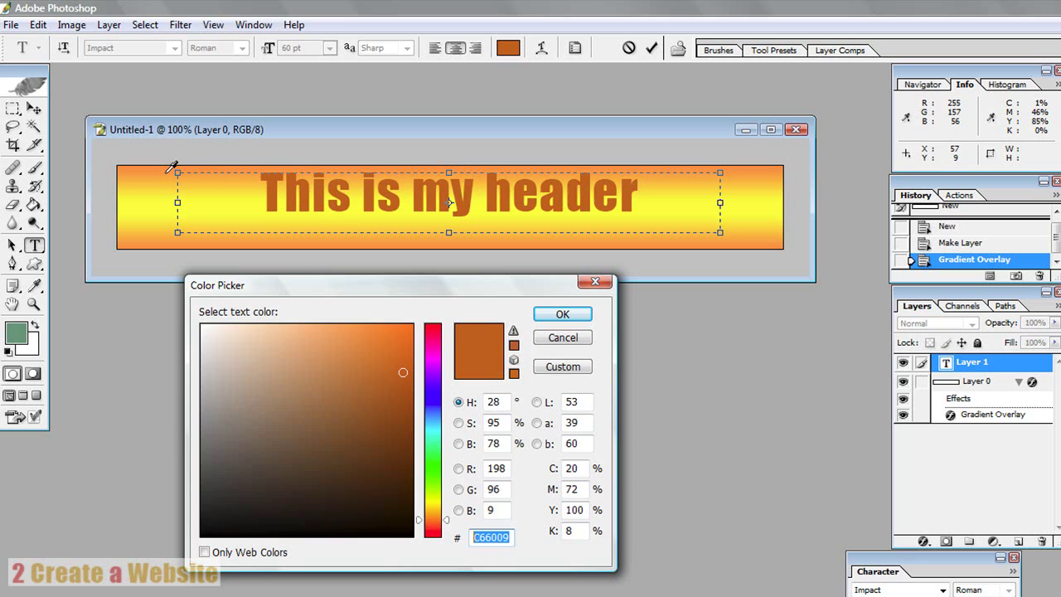
- Make the text colour #D07E2A by sampling the gradient orange and fine-tuning it
left_click(169, 170)
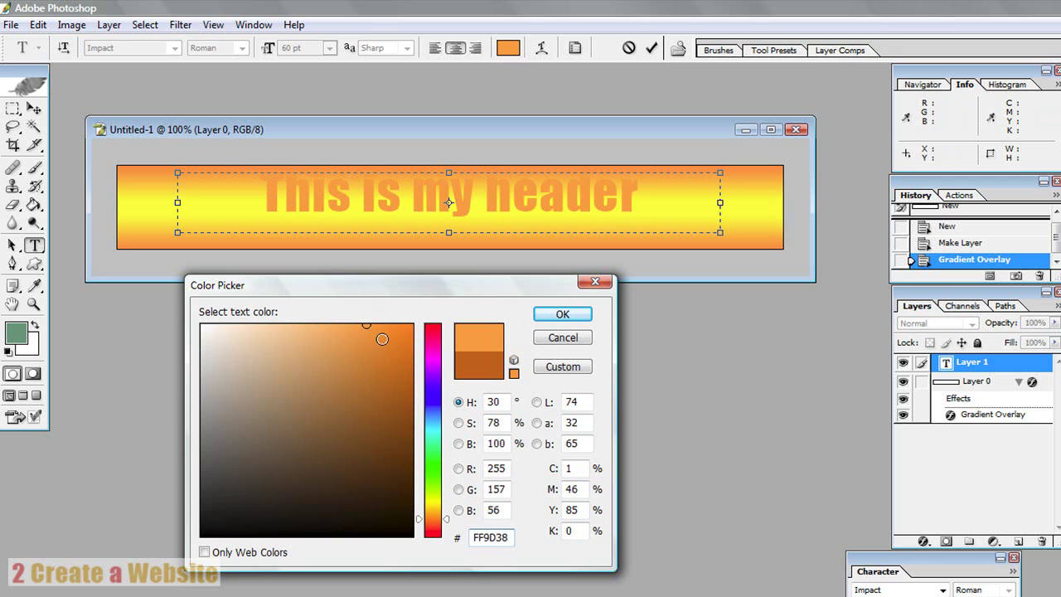
left_click(370, 359)
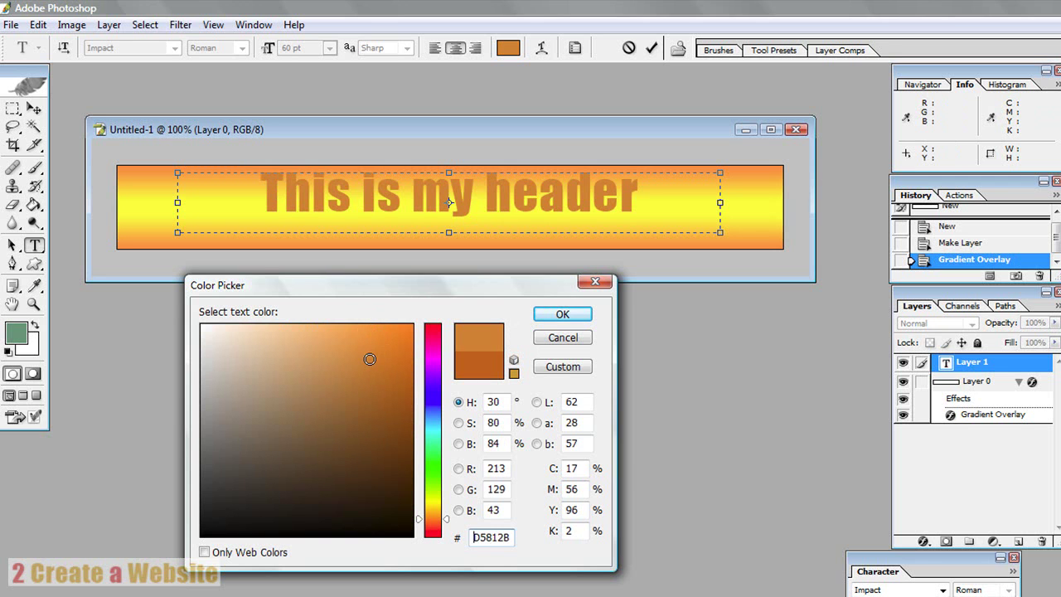
left_click(370, 377)
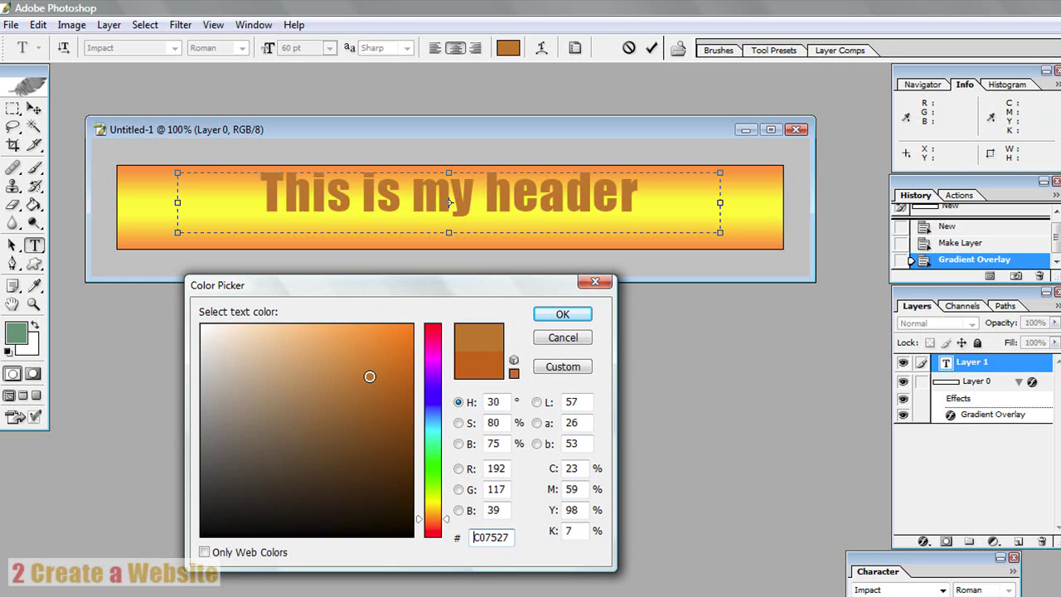
left_click(370, 354)
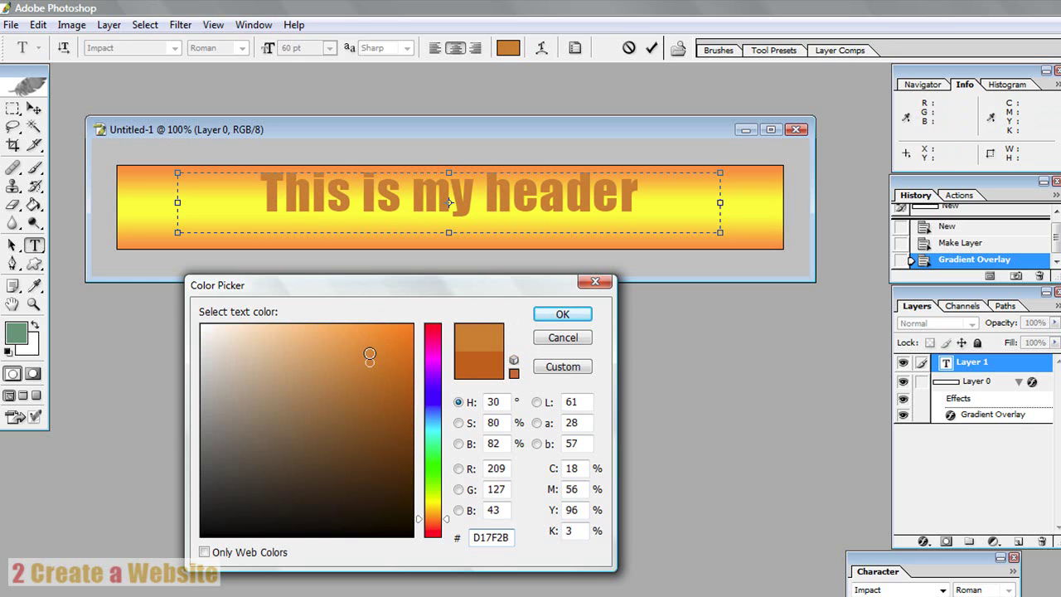
left_click(370, 352)
left_click(370, 363)
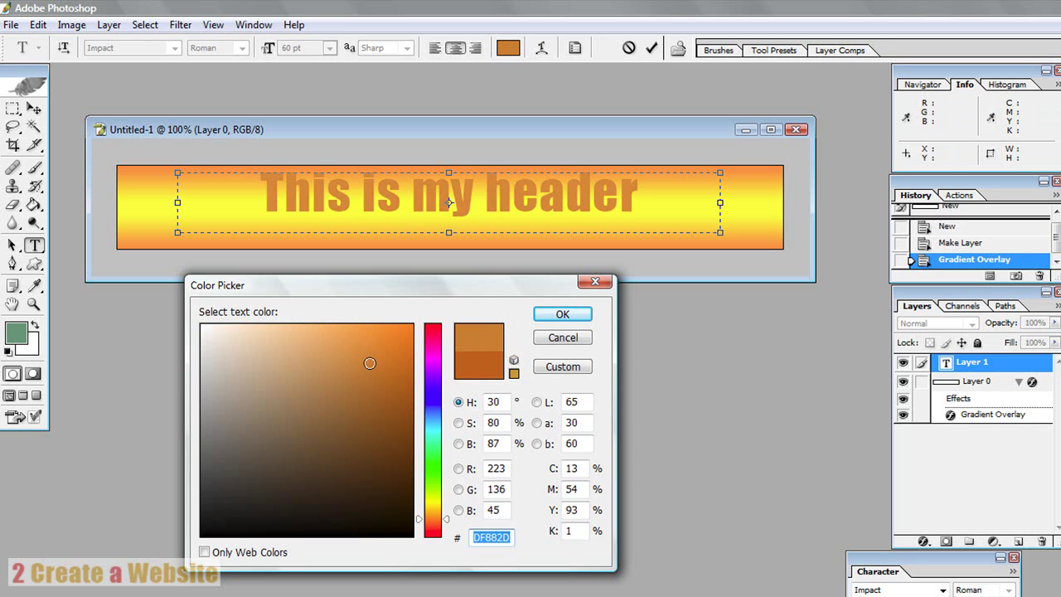
left_click(563, 315)
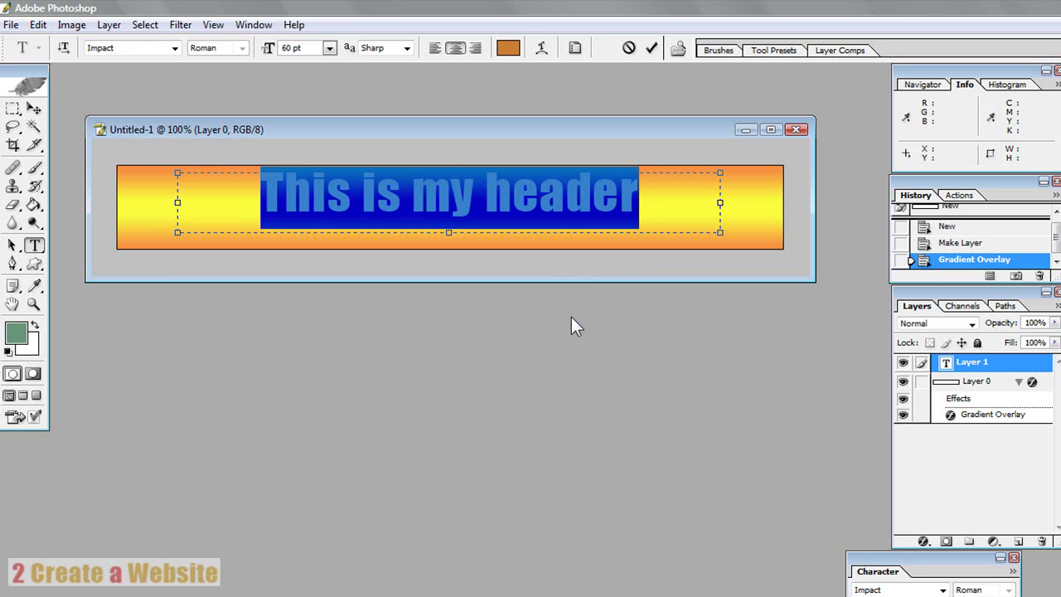
- Commit the text and move it about 8 px right and 19 px down
left_click(652, 51)
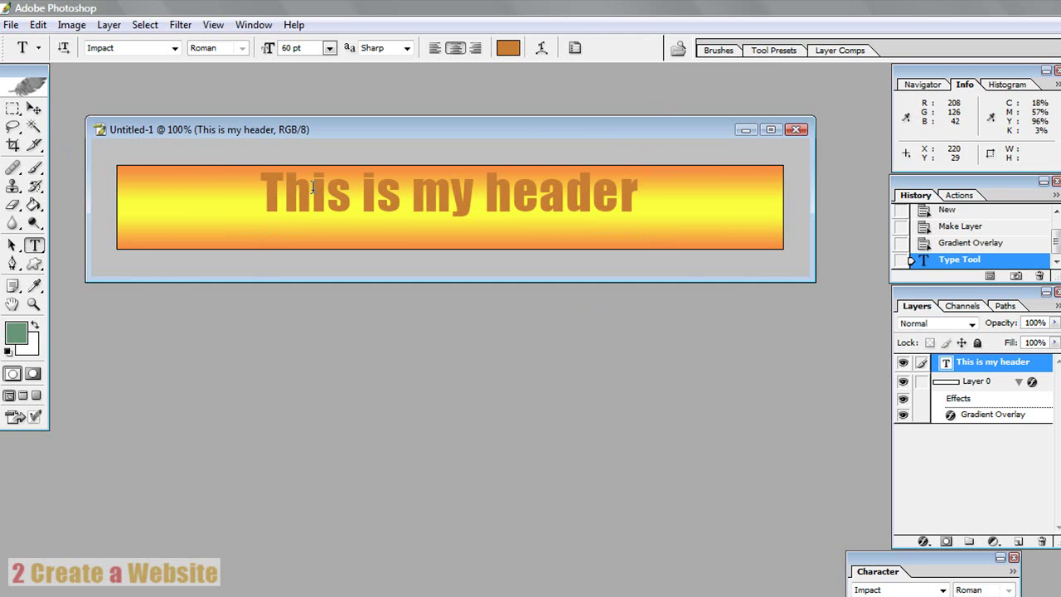
left_click(35, 110)
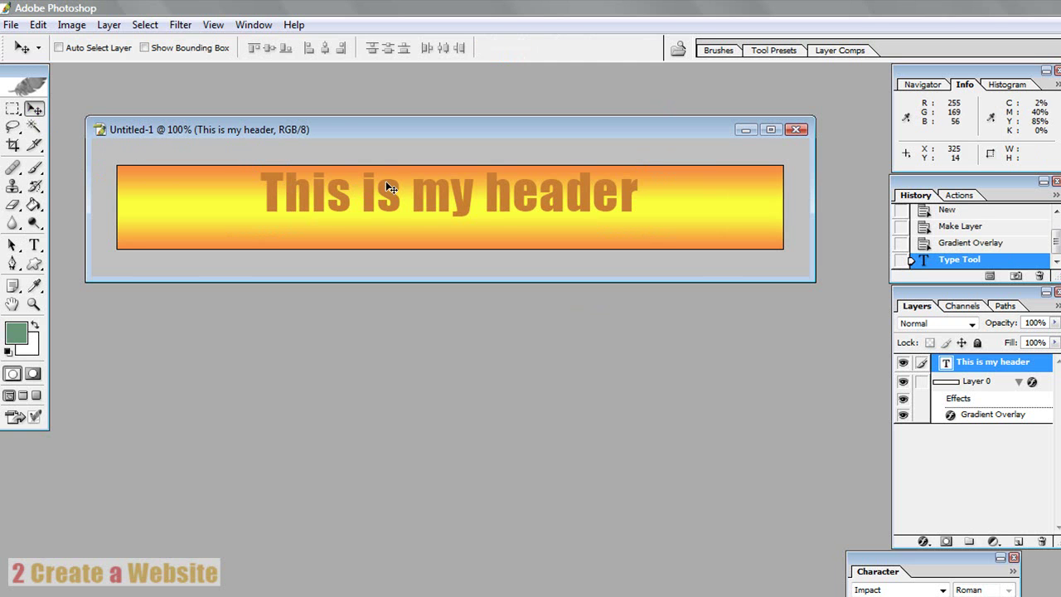
mouse_move(372, 197)
left_mouse_down()
mouse_move(373, 215)
mouse_move(375, 196)
mouse_move(392, 198)
left_mouse_up()
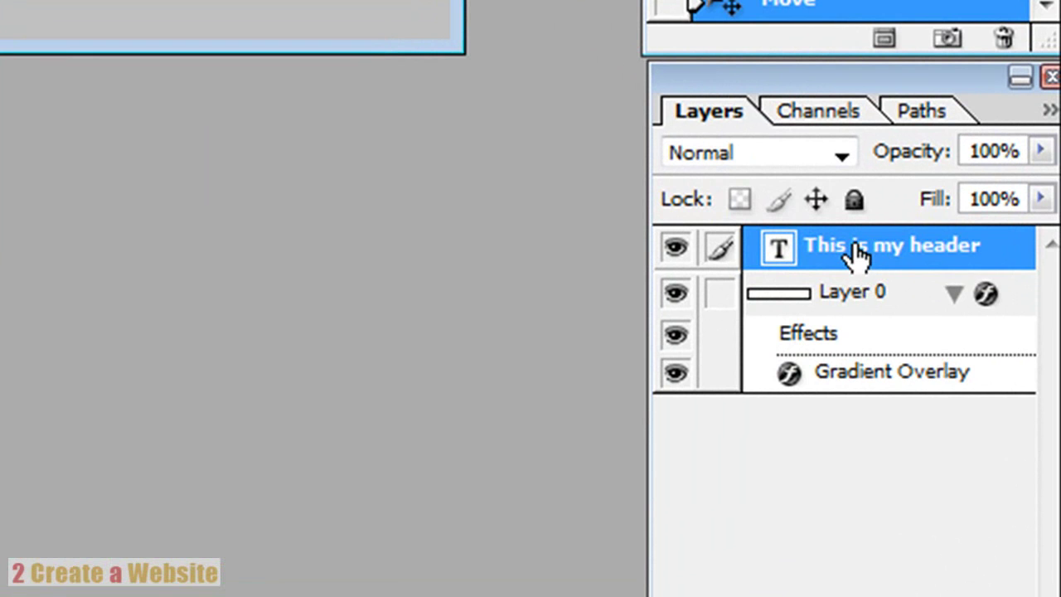
- Select the 'This is my header' text layer and open its context menu
left_click(847, 299)
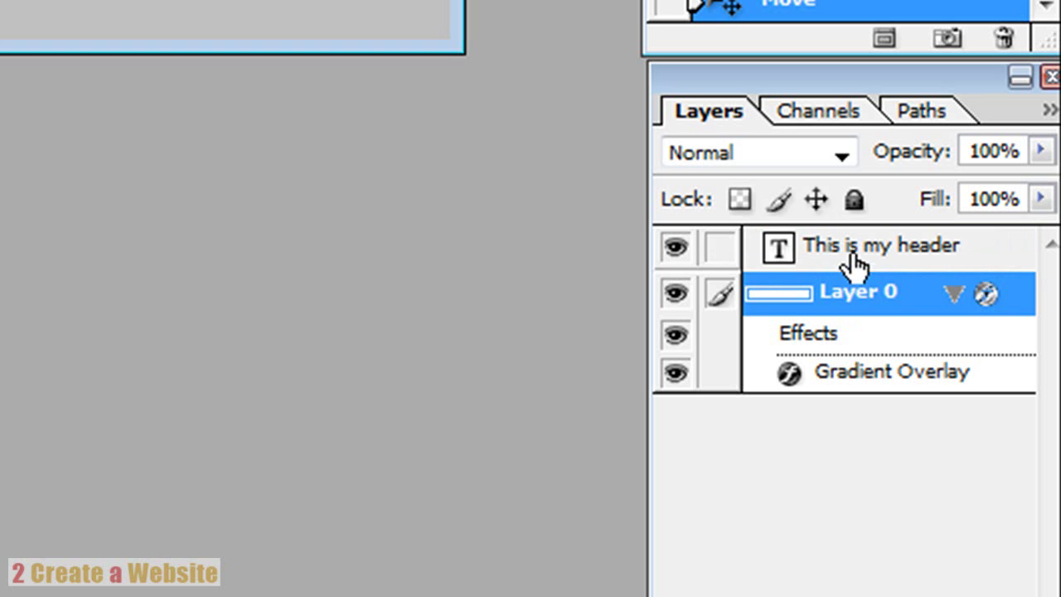
left_click(854, 262)
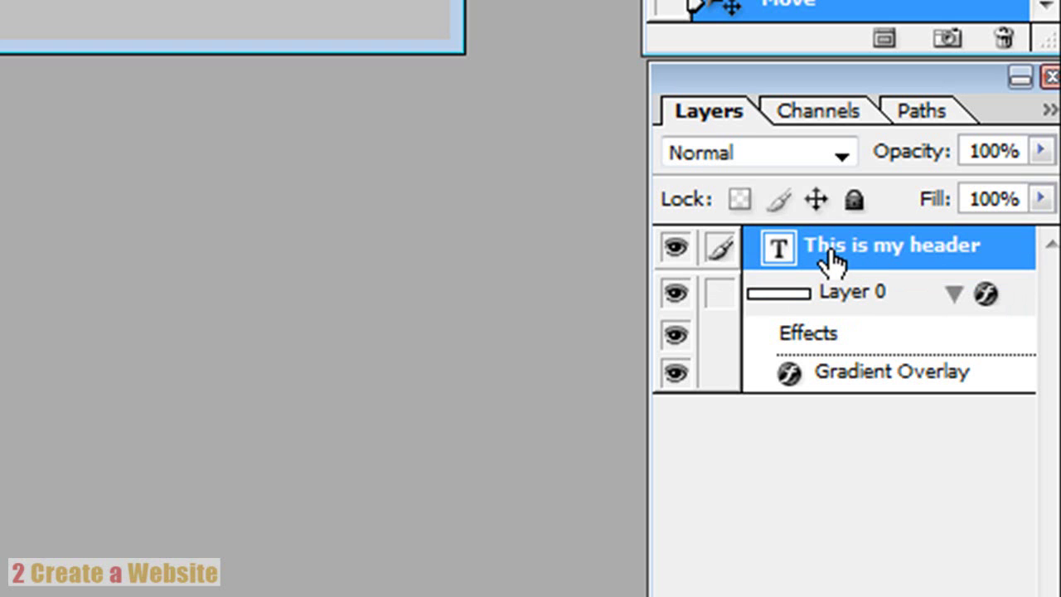
right_click(831, 252)
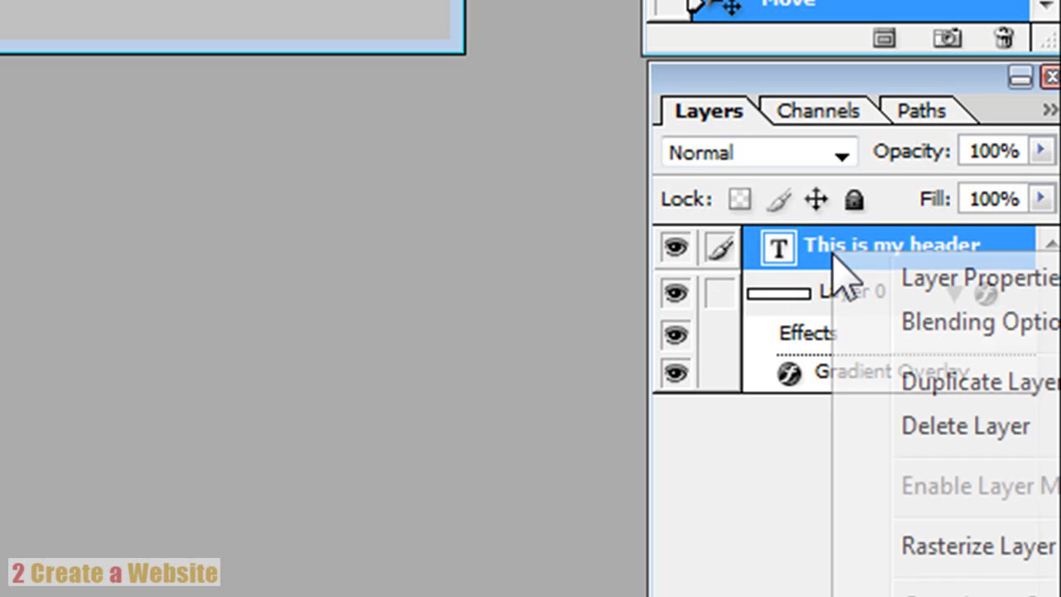
- Add a drop shadow to the header text: 75% opacity, 7 px distance, 11% spread, 4 px size
left_click(884, 325)
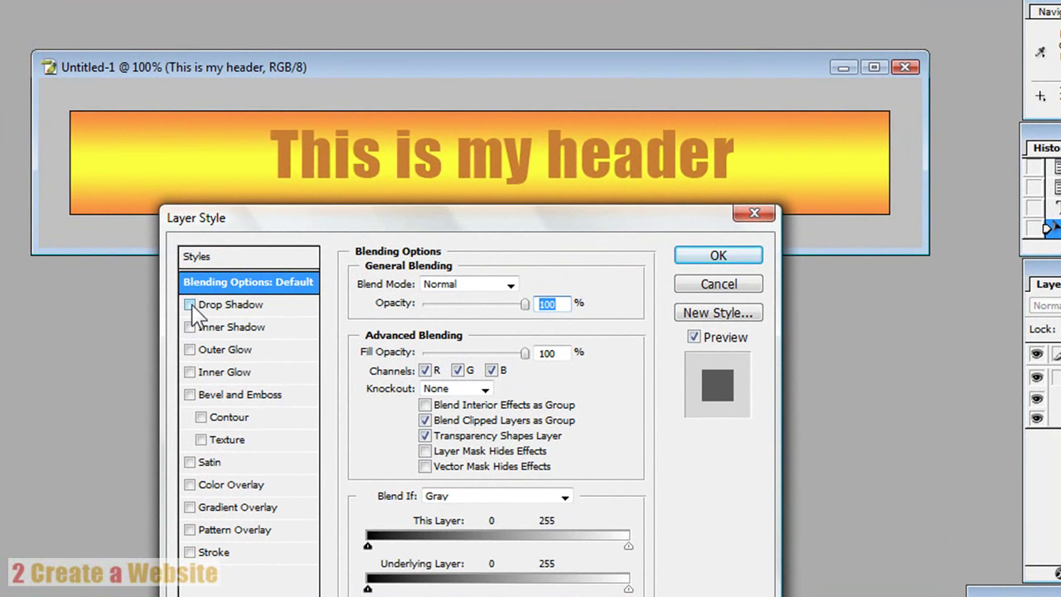
left_click(208, 308)
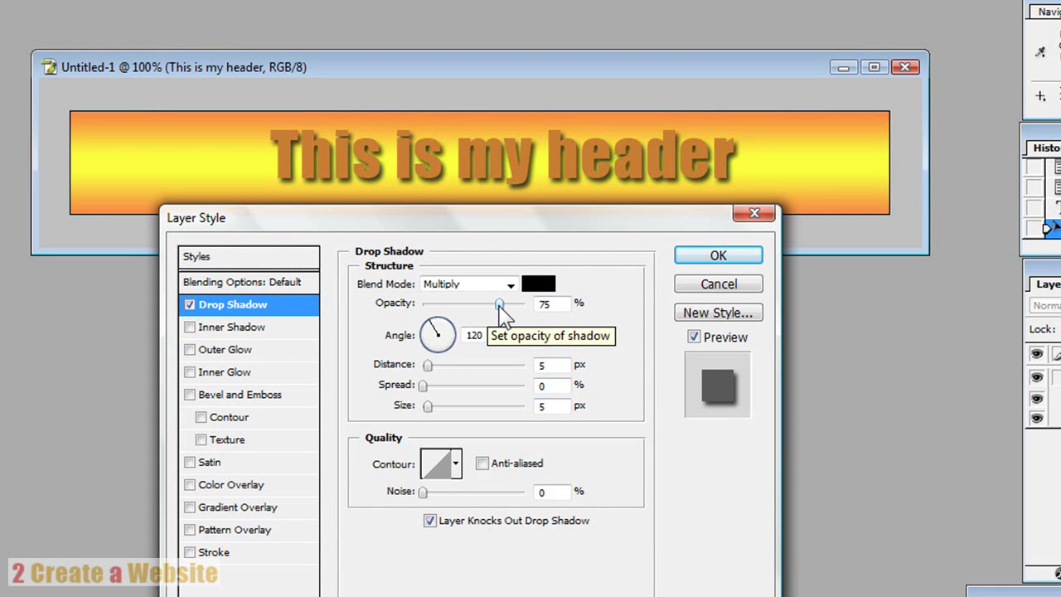
mouse_move(500, 304)
left_mouse_down()
mouse_move(518, 306)
mouse_move(442, 307)
mouse_move(500, 311)
left_mouse_up()
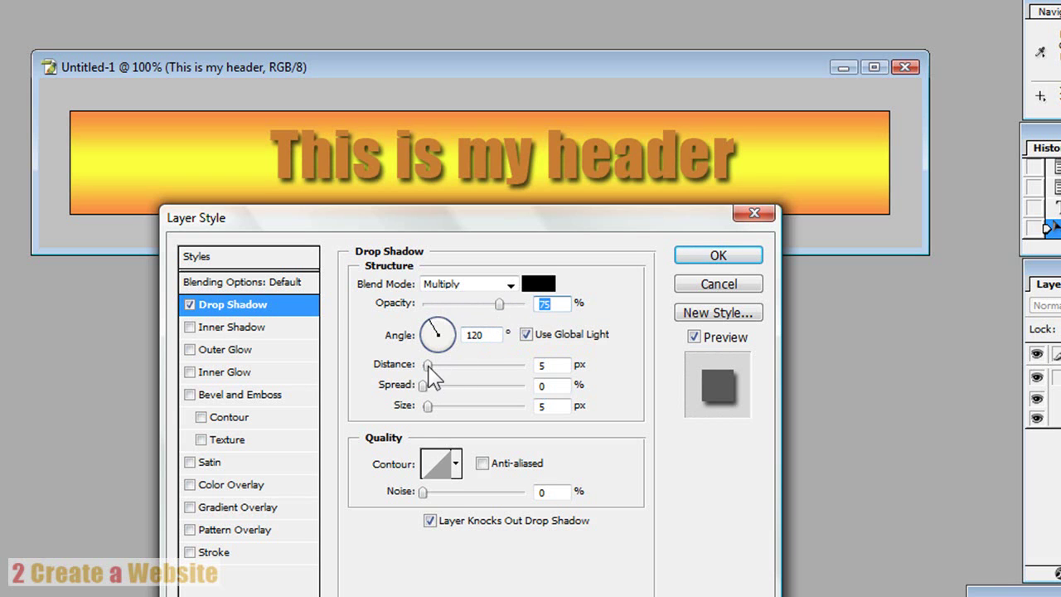
left_click_drag(428, 366, 428, 407)
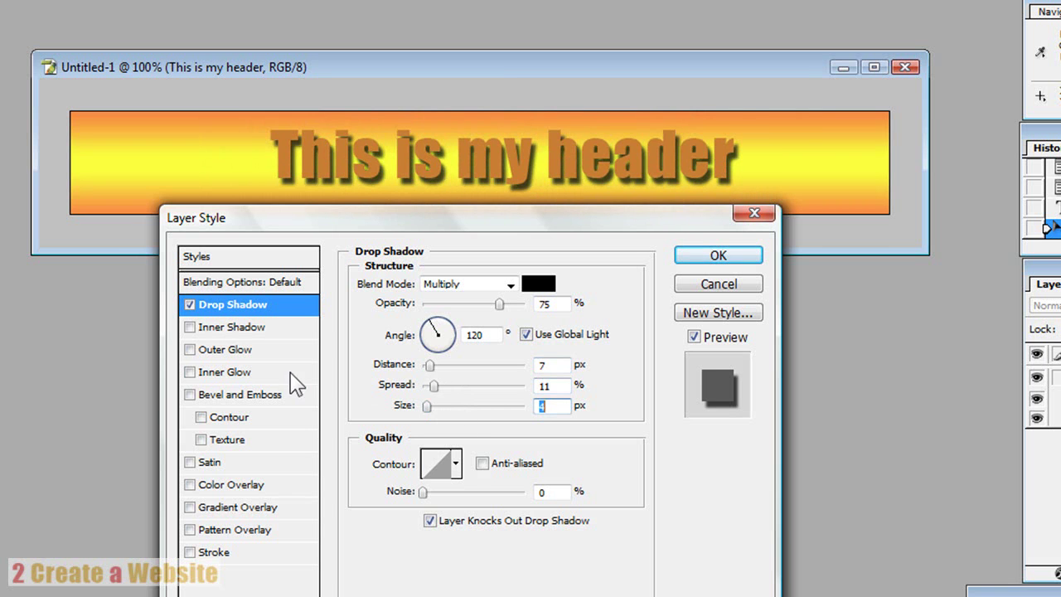
- Enable Inner Glow on the text with 79% opacity, 9% choke and 4 px size
left_click(240, 375)
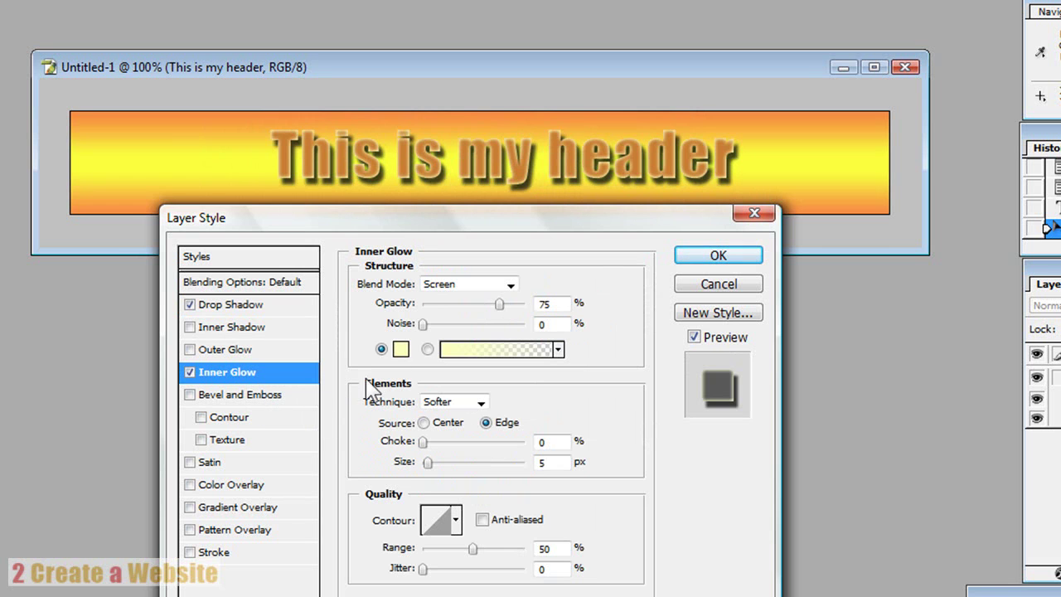
mouse_move(501, 304)
left_mouse_down()
mouse_move(449, 307)
mouse_move(504, 314)
left_mouse_up()
mouse_move(423, 442)
left_mouse_down()
mouse_move(456, 441)
mouse_move(429, 441)
mouse_move(444, 462)
mouse_move(426, 462)
left_mouse_up()
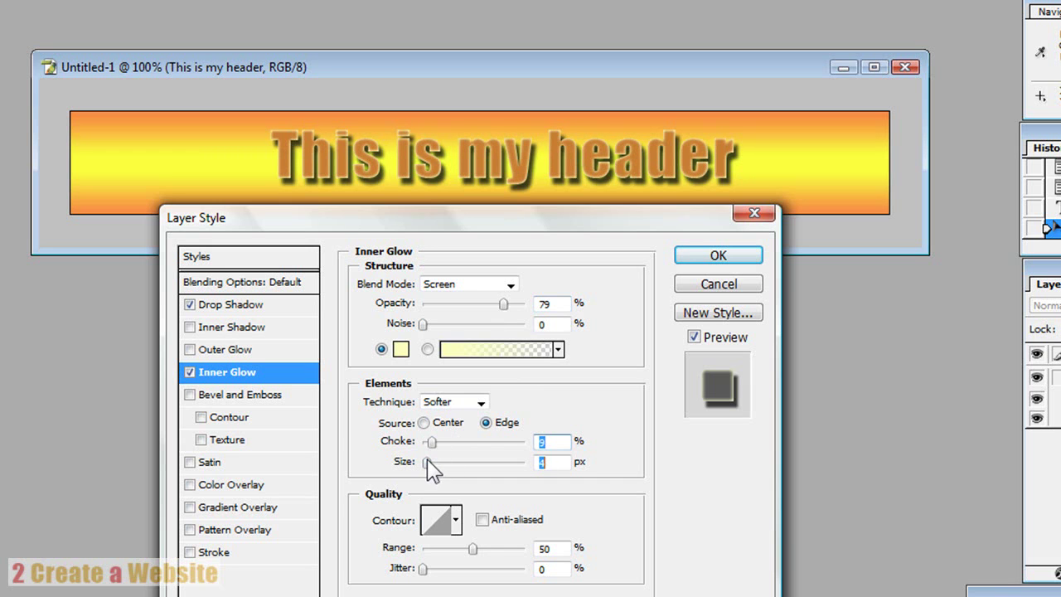
- Preview Bevel and Emboss and then Satin on the header text, removing each again
left_click(190, 395)
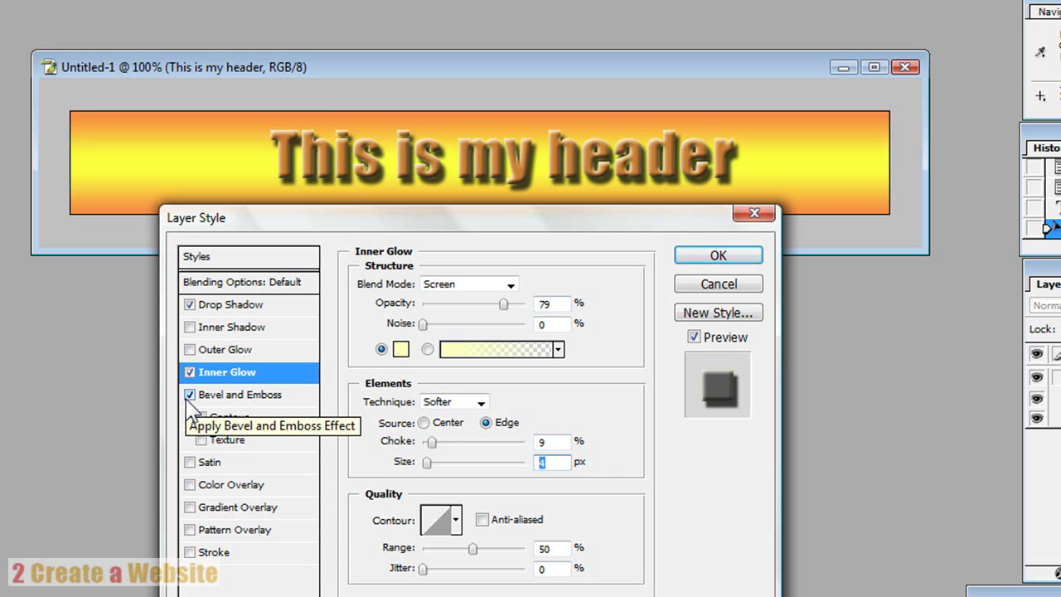
left_click(190, 395)
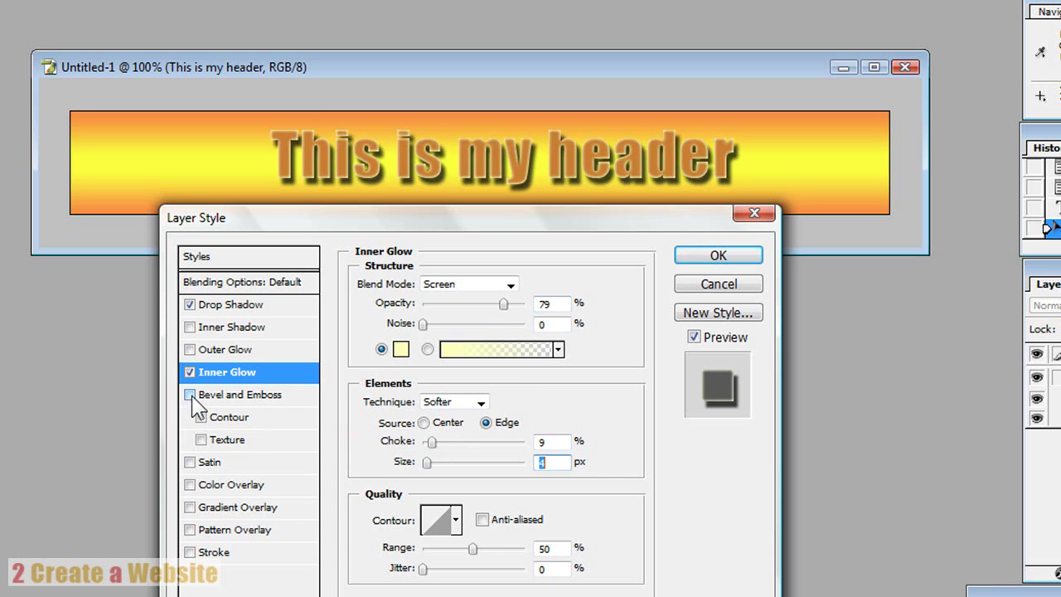
left_click(190, 462)
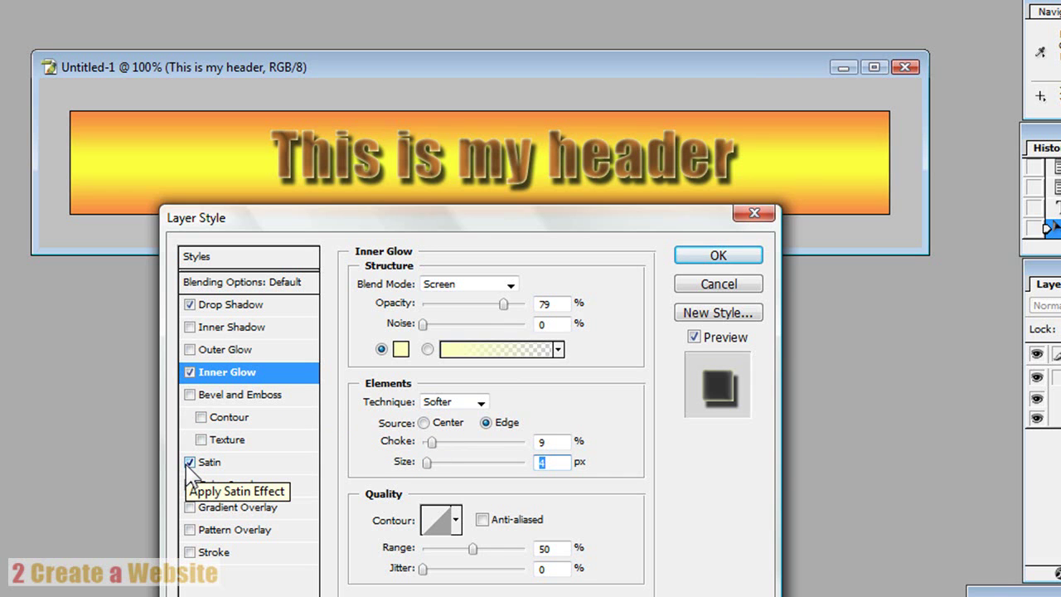
left_click(190, 462)
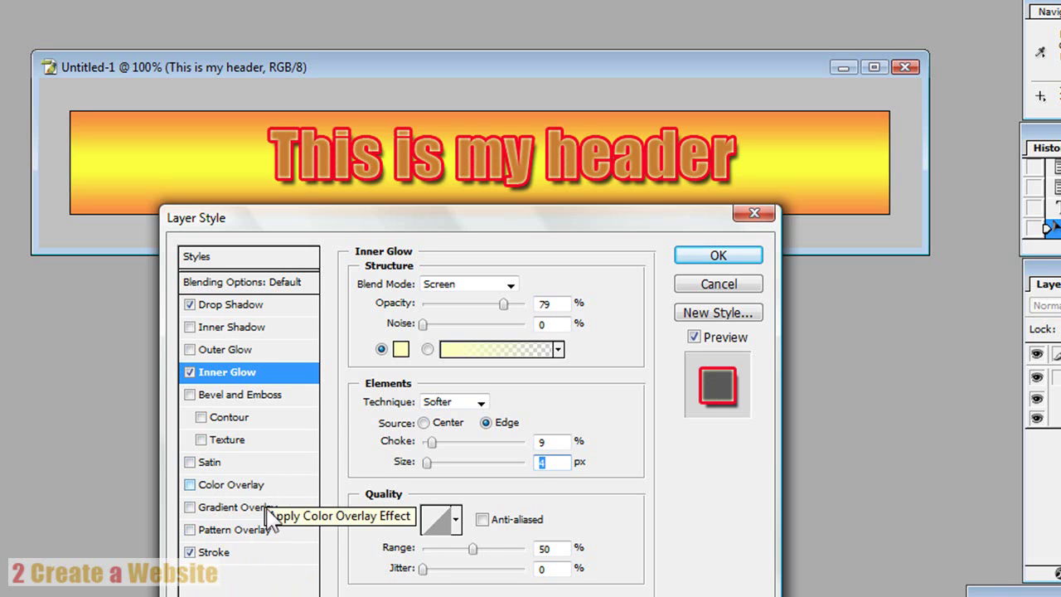
- Try a darker stroke colour, discard it, and turn the header text's Stroke off
left_click(217, 554)
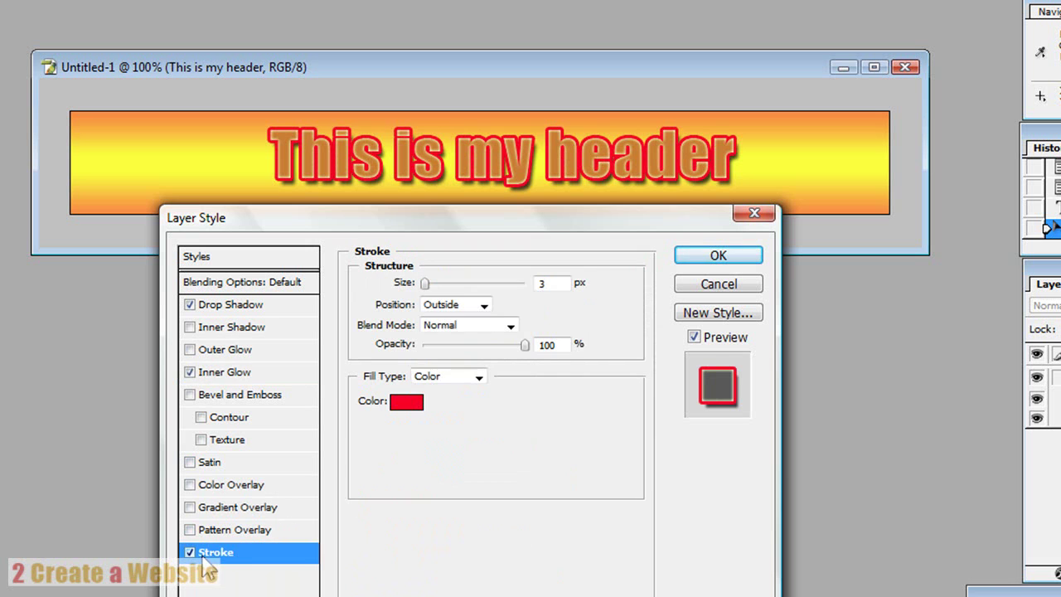
left_click(406, 402)
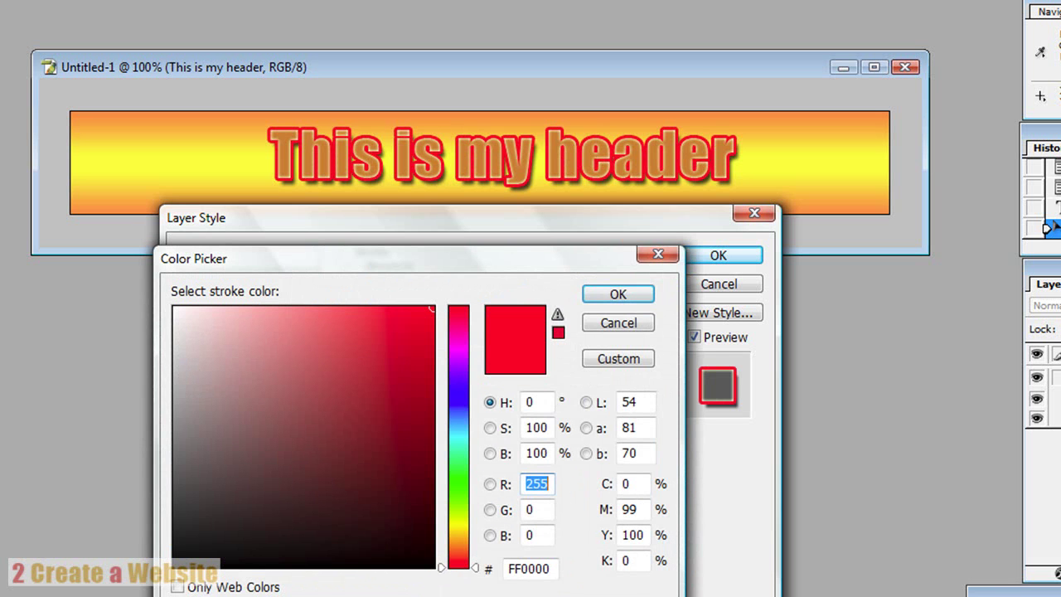
mouse_move(213, 462)
left_mouse_down()
mouse_move(327, 450)
mouse_move(239, 379)
mouse_move(359, 491)
mouse_move(346, 356)
mouse_move(281, 313)
left_mouse_up()
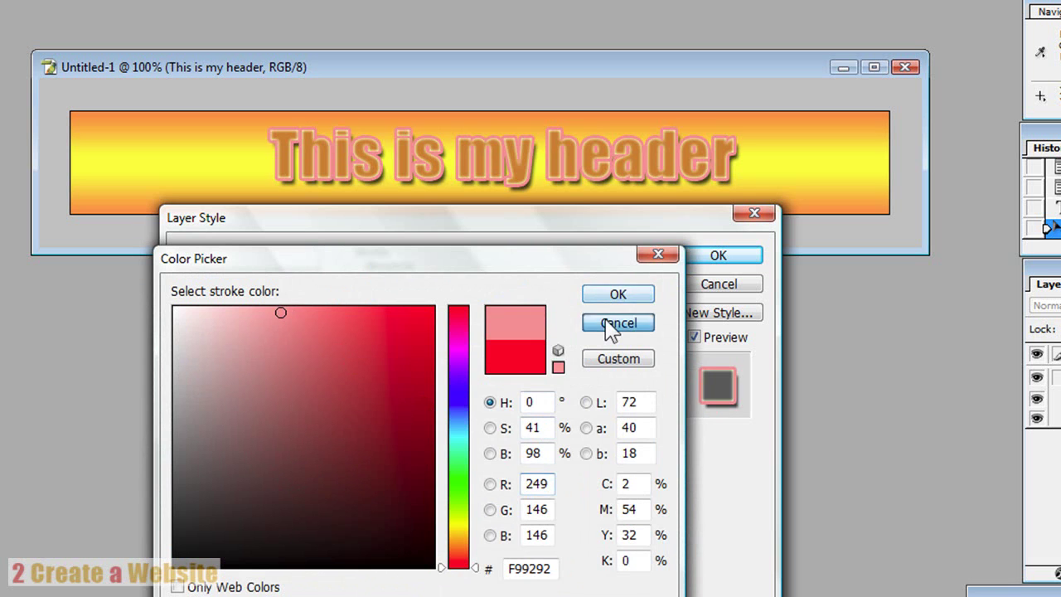
left_click(610, 327)
left_click(190, 552)
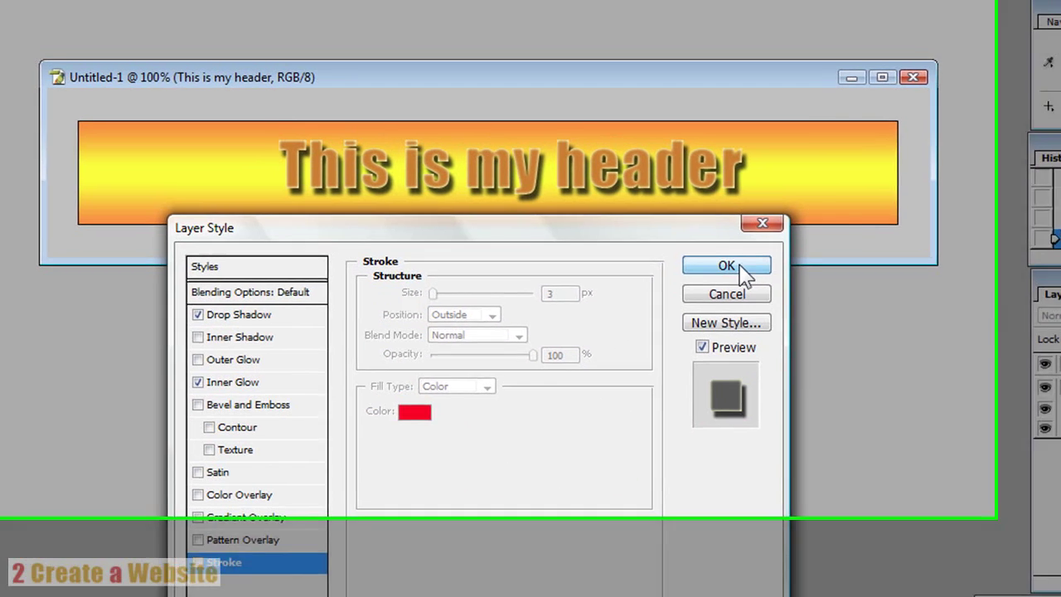
- Apply the text's layer style, then pick the flying bird in the Custom Shape Tool's shape list
left_click(718, 256)
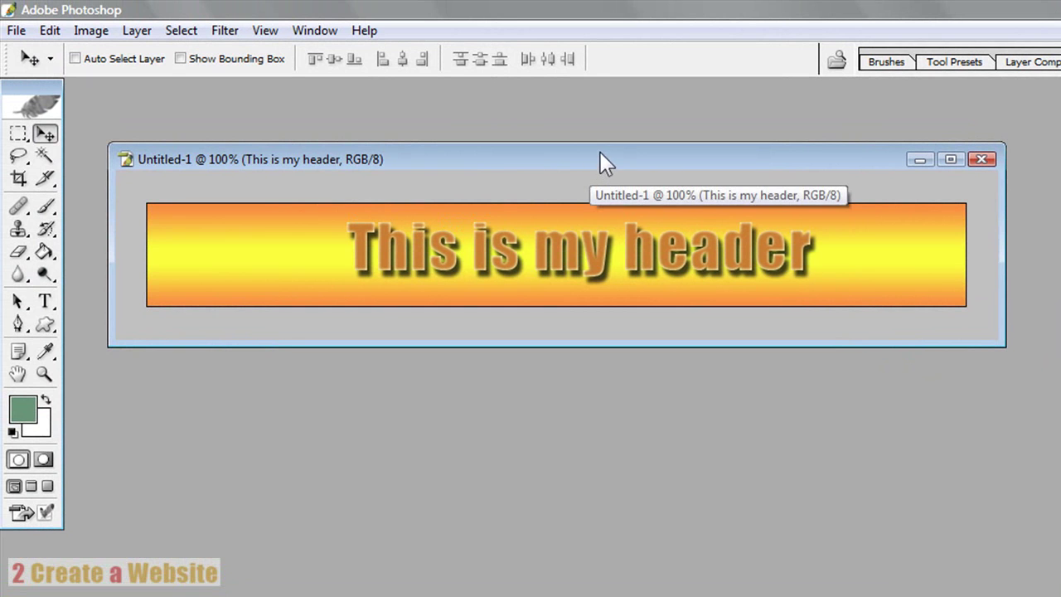
left_click(46, 326)
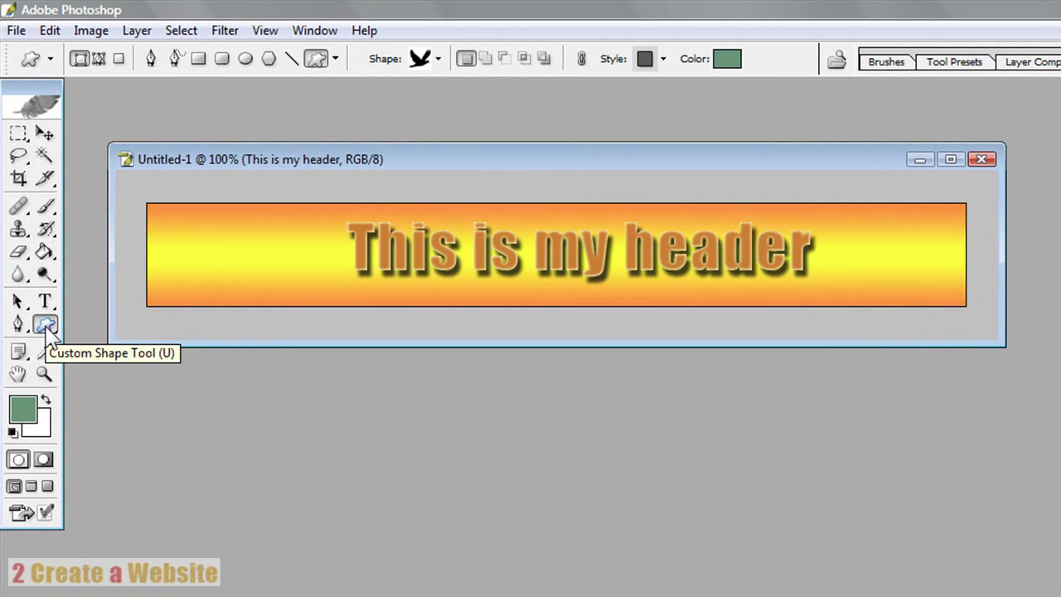
left_click(439, 58)
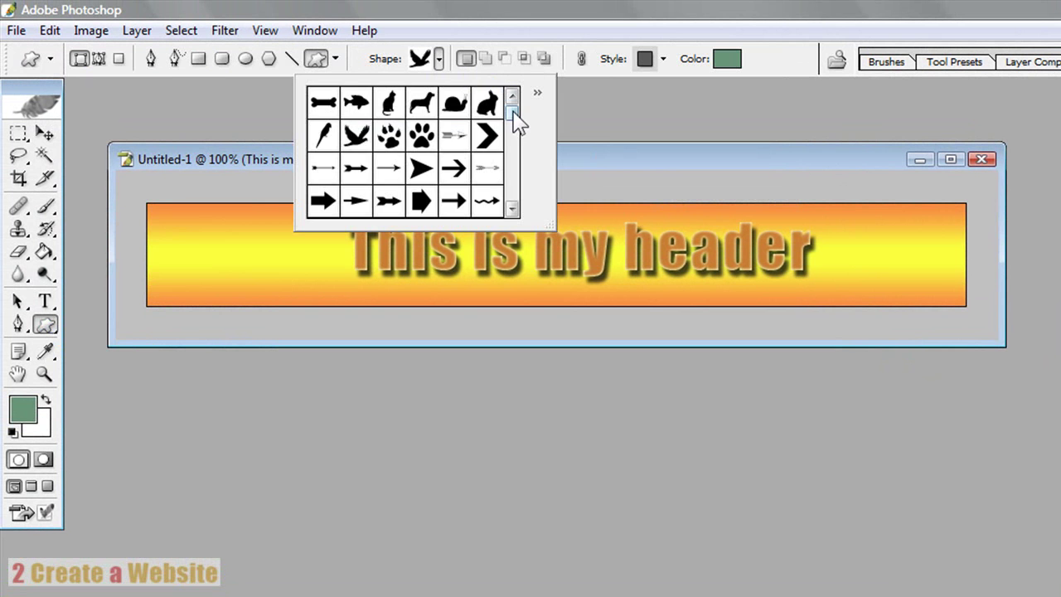
mouse_move(514, 117)
left_mouse_down()
mouse_move(514, 135)
mouse_move(514, 108)
left_mouse_up()
mouse_move(505, 116)
left_mouse_down()
mouse_move(512, 175)
mouse_move(514, 100)
left_mouse_up()
- Drag out the bird shape from the header's top-left corner with the bird still selected
left_click(430, 64)
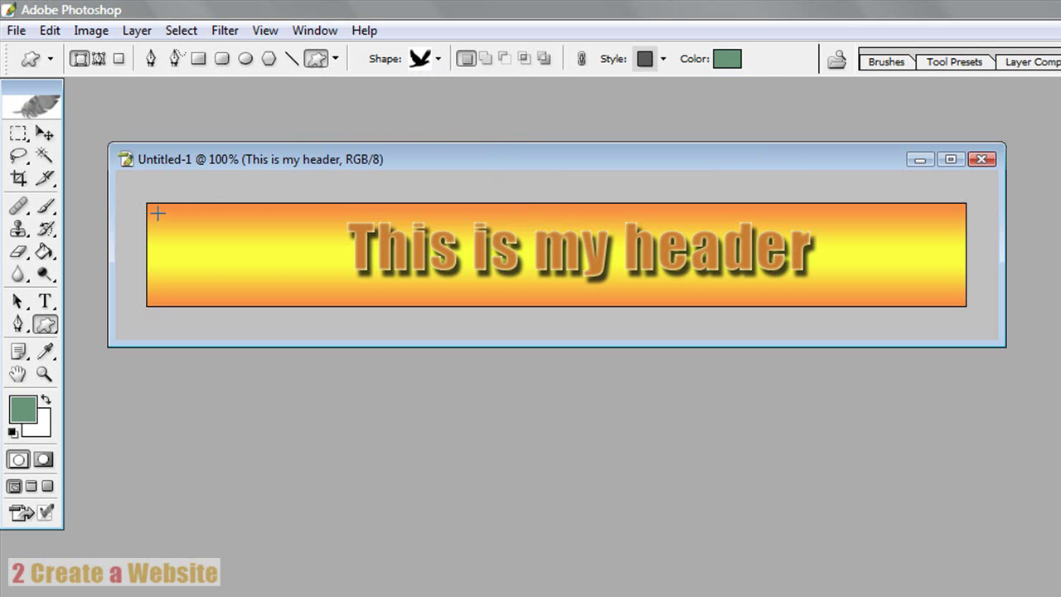
left_click_drag(158, 213, 266, 300)
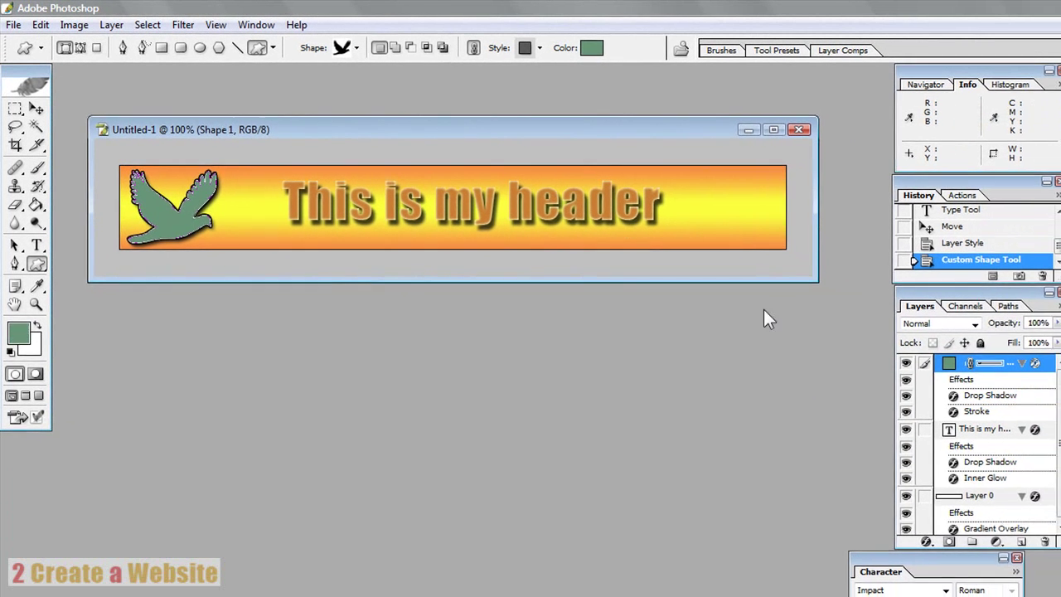
- In the bird layer's Blending Options, keep Drop Shadow on and reduce the Stroke size to about 1 px
right_click(952, 366)
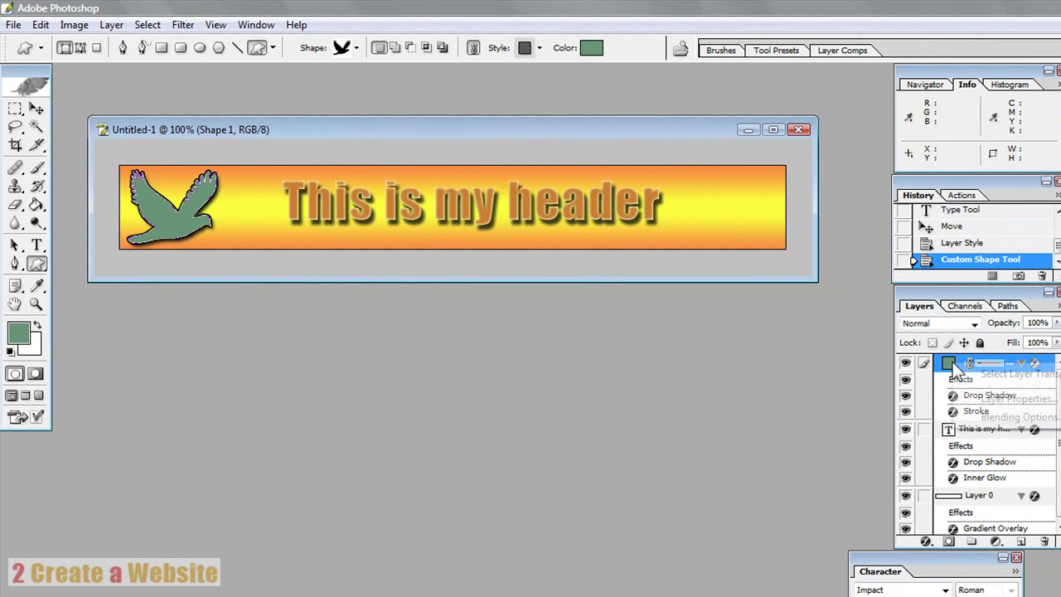
left_click(995, 417)
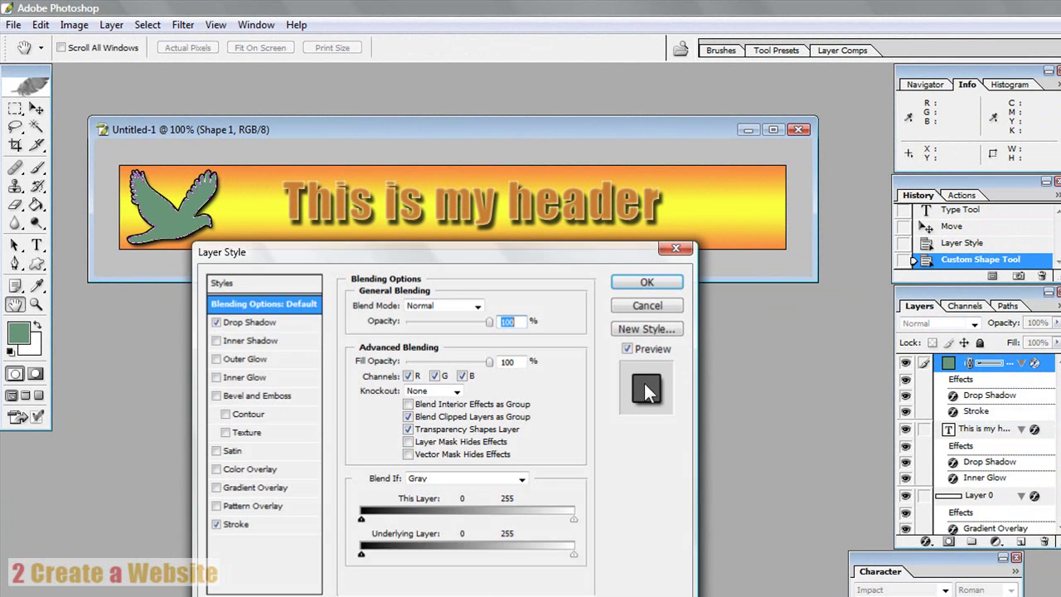
left_click(229, 323)
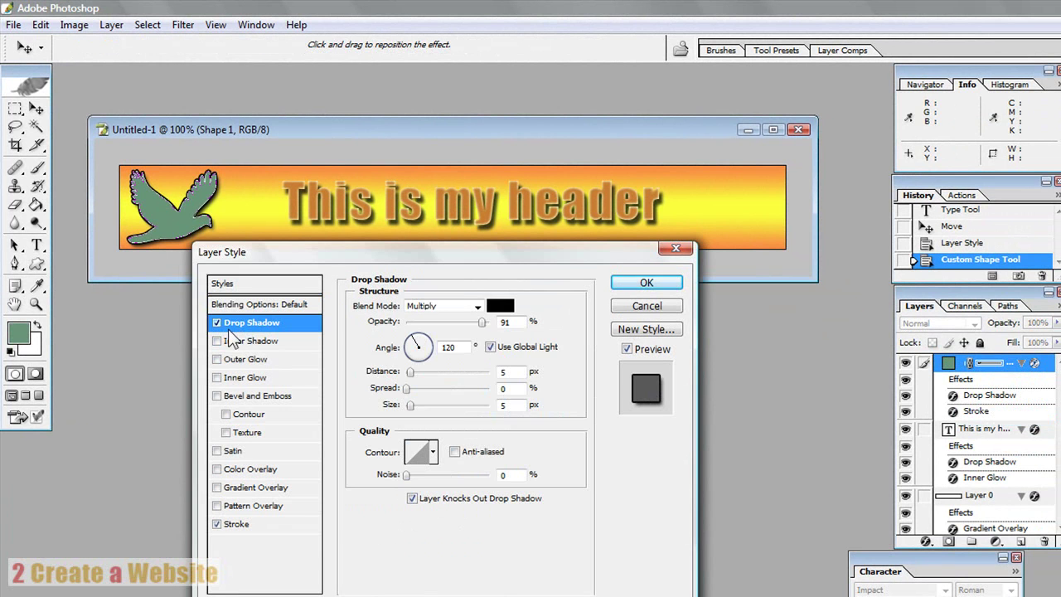
left_click(216, 323)
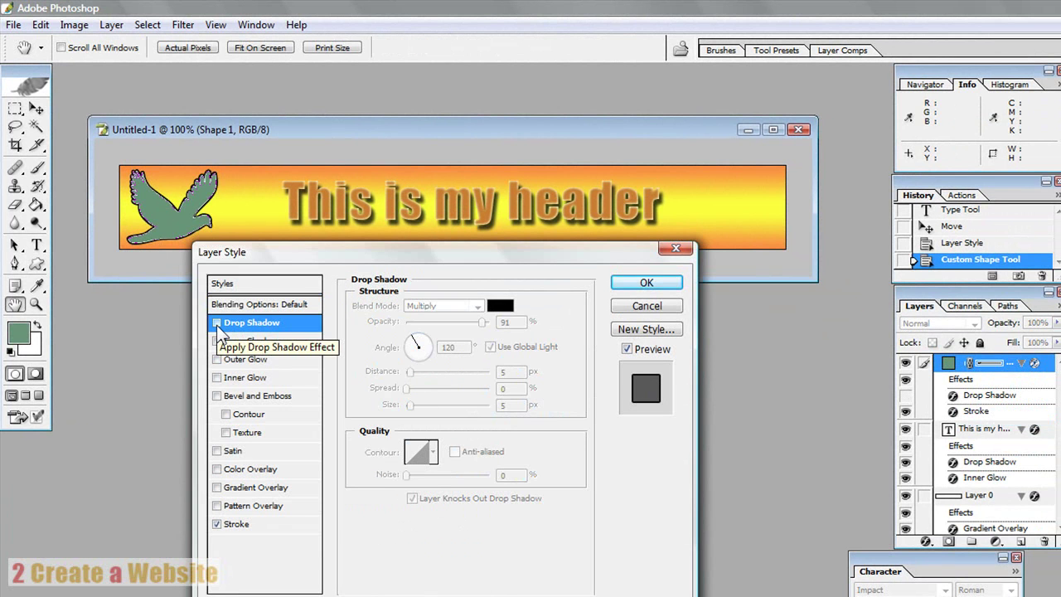
left_click(216, 323)
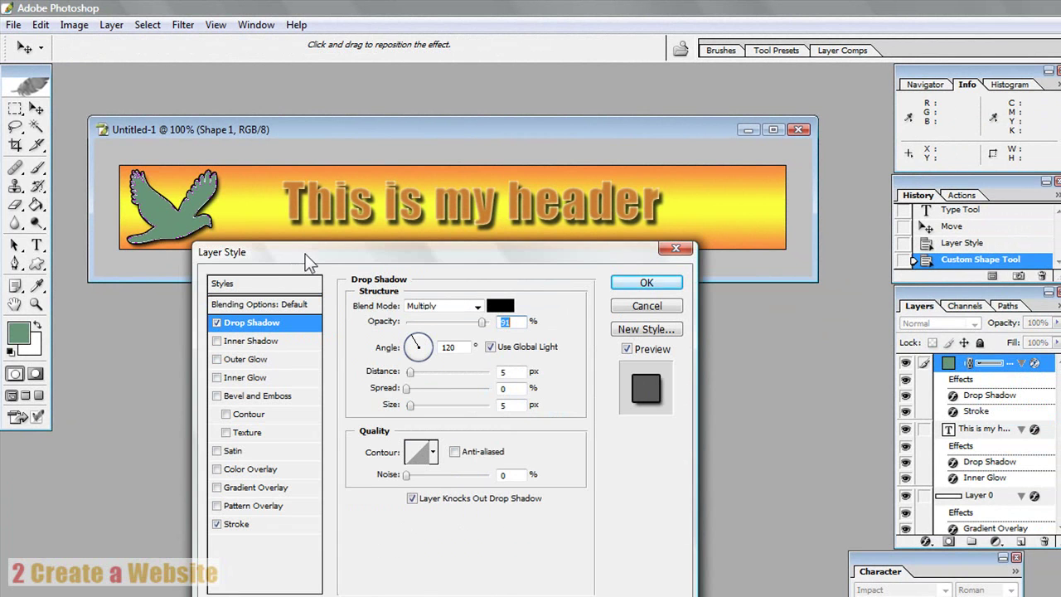
left_click_drag(305, 254, 310, 274)
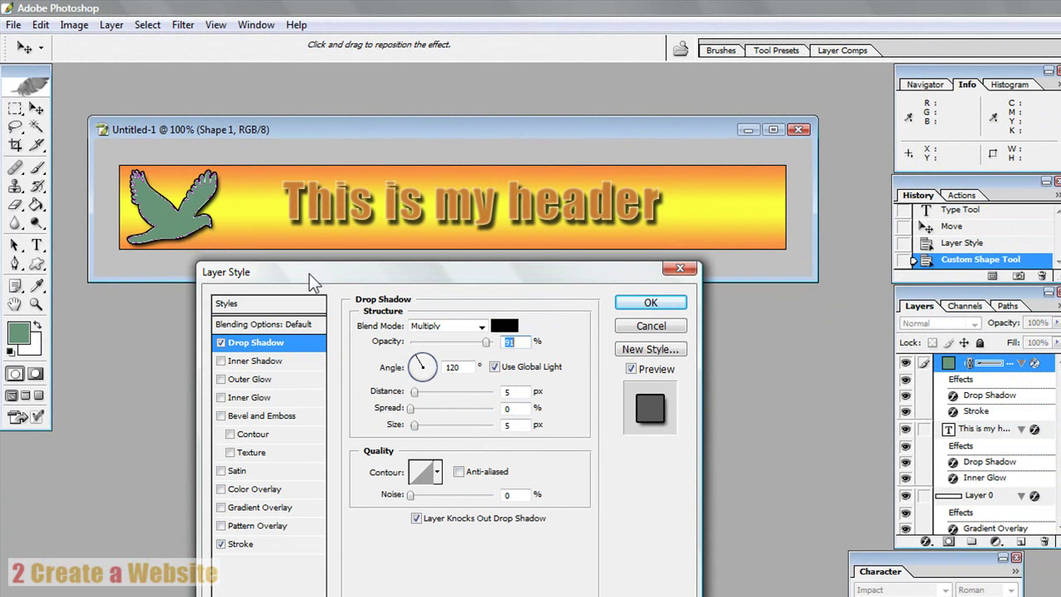
left_click(239, 548)
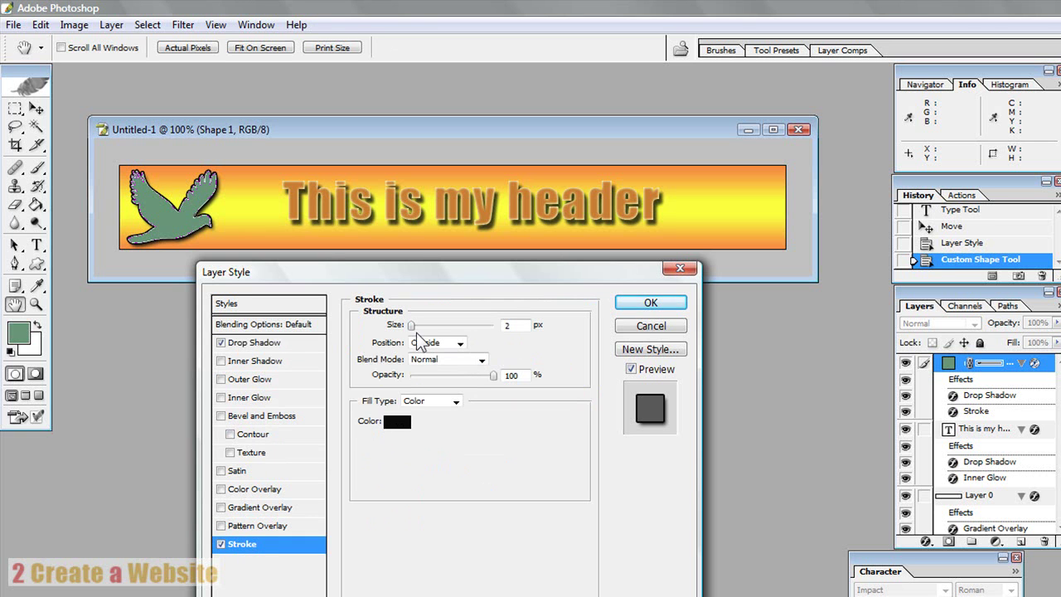
mouse_move(412, 325)
left_mouse_down()
mouse_move(419, 332)
mouse_move(410, 325)
left_mouse_up()
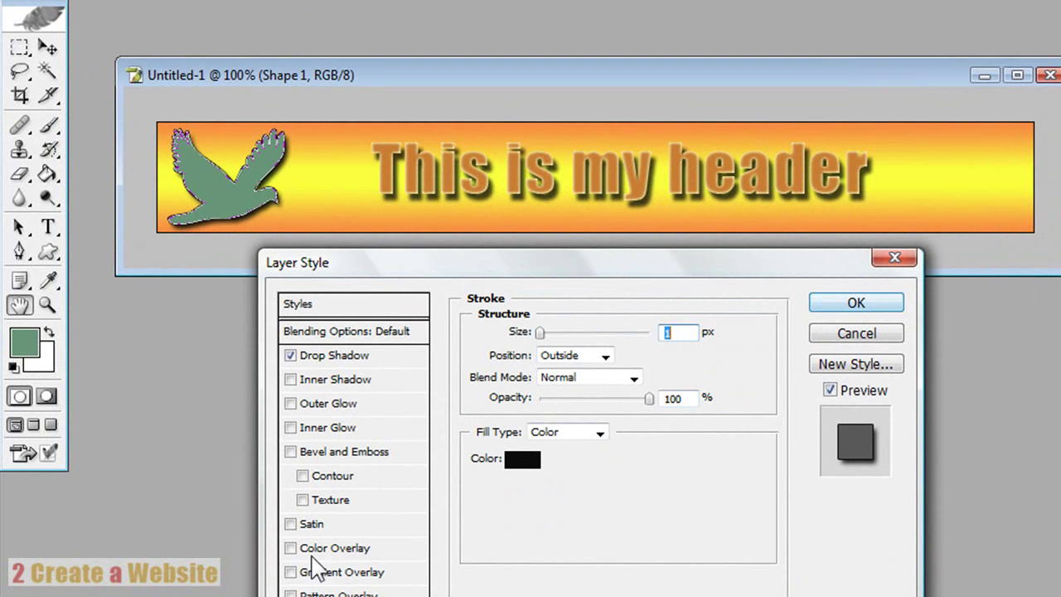
- Give the bird a Color Overlay sampled from the text's brown, darkened, and apply the style
left_click(291, 548)
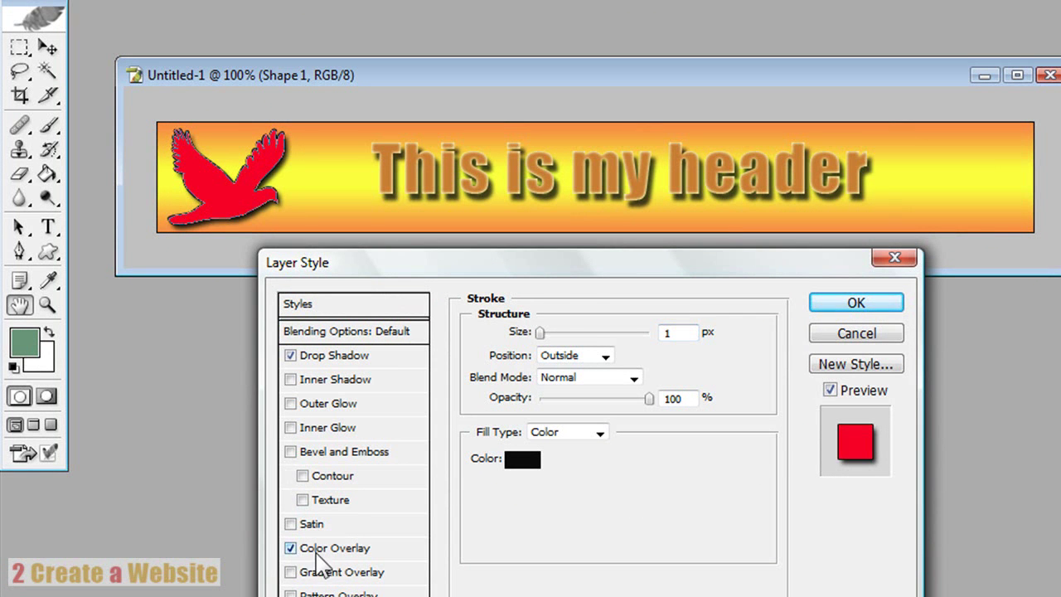
left_click(320, 553)
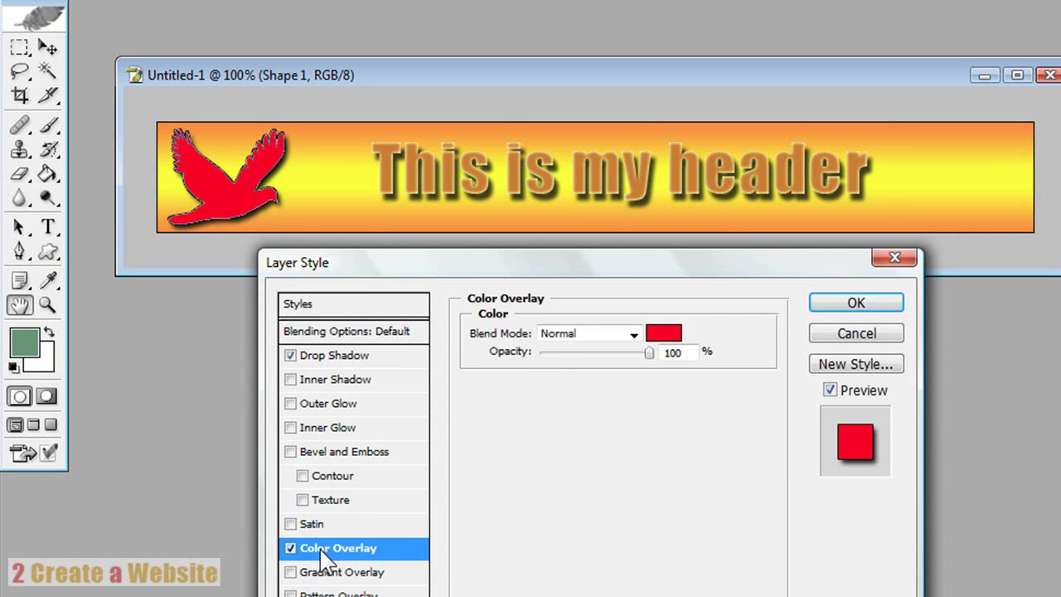
left_click(663, 335)
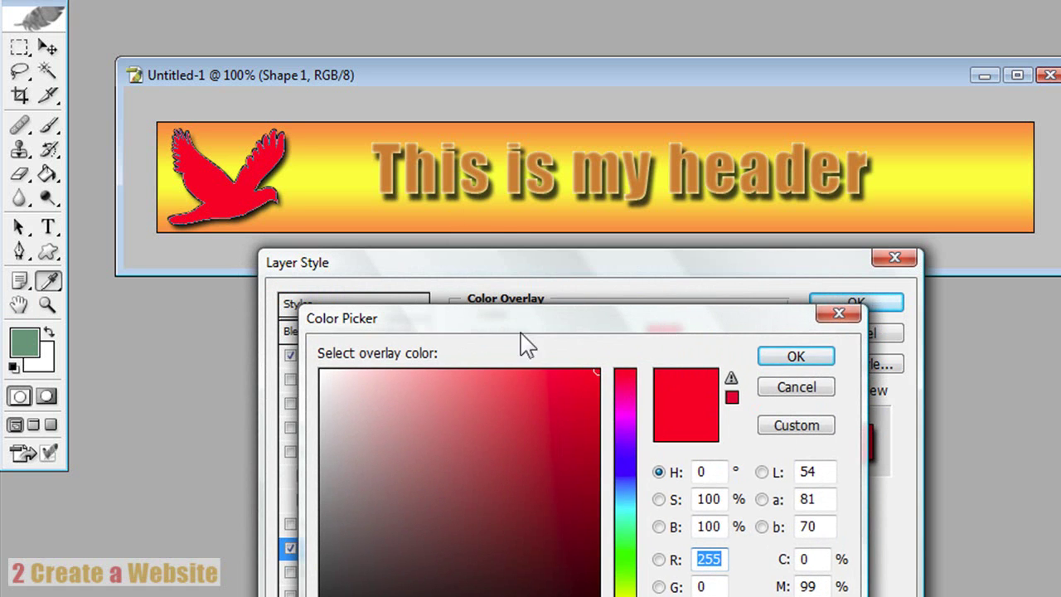
left_click(429, 175)
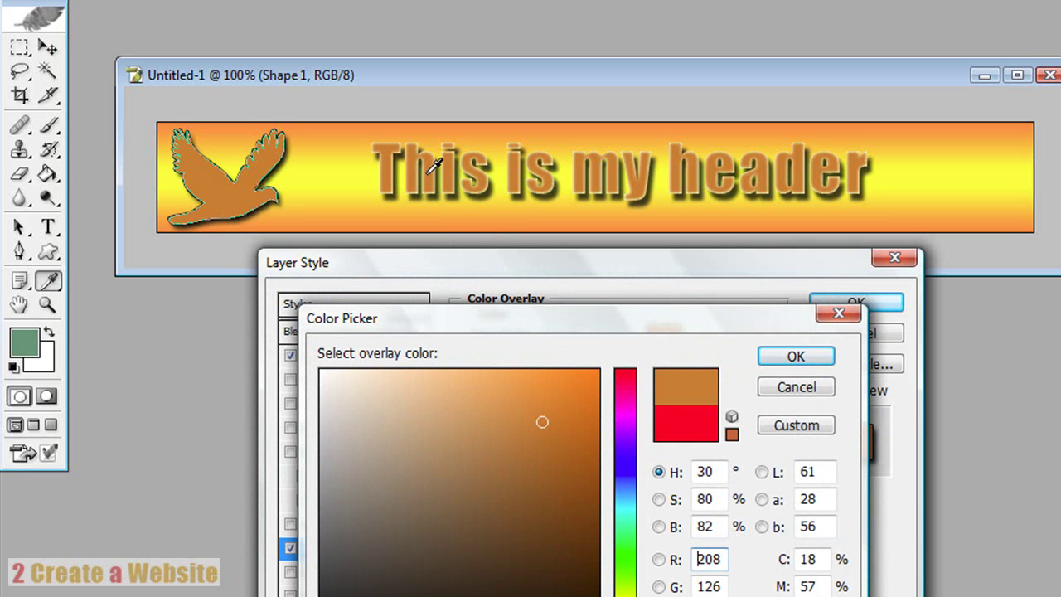
left_click(798, 358)
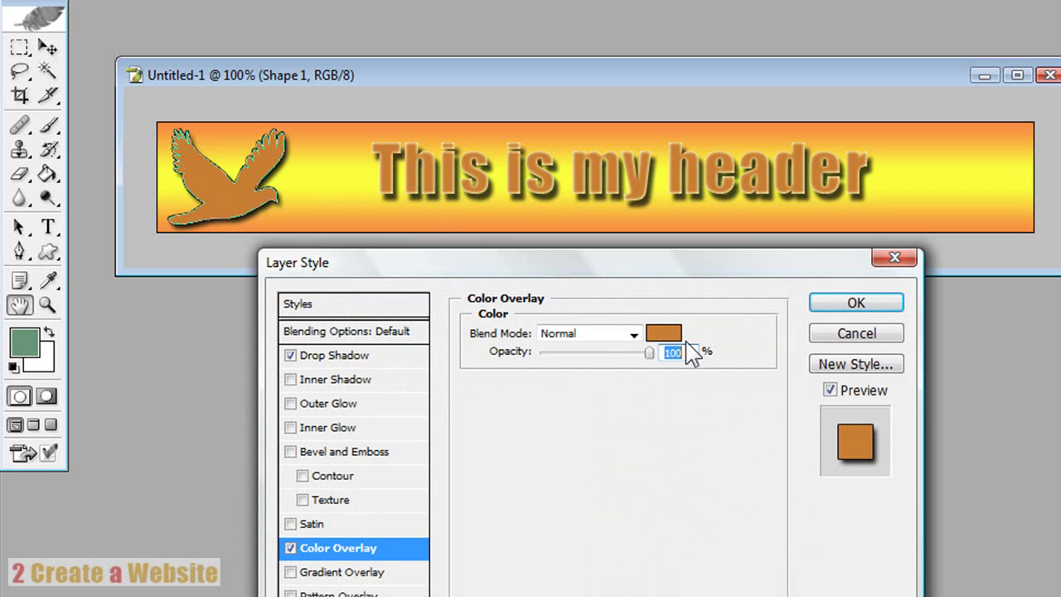
left_click(663, 333)
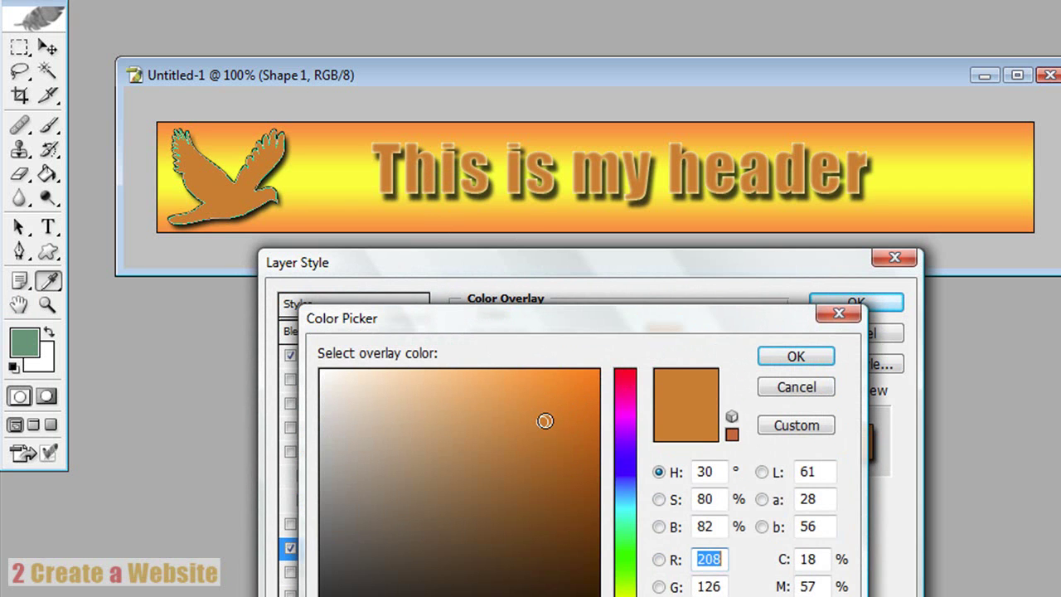
left_click_drag(543, 422, 542, 509)
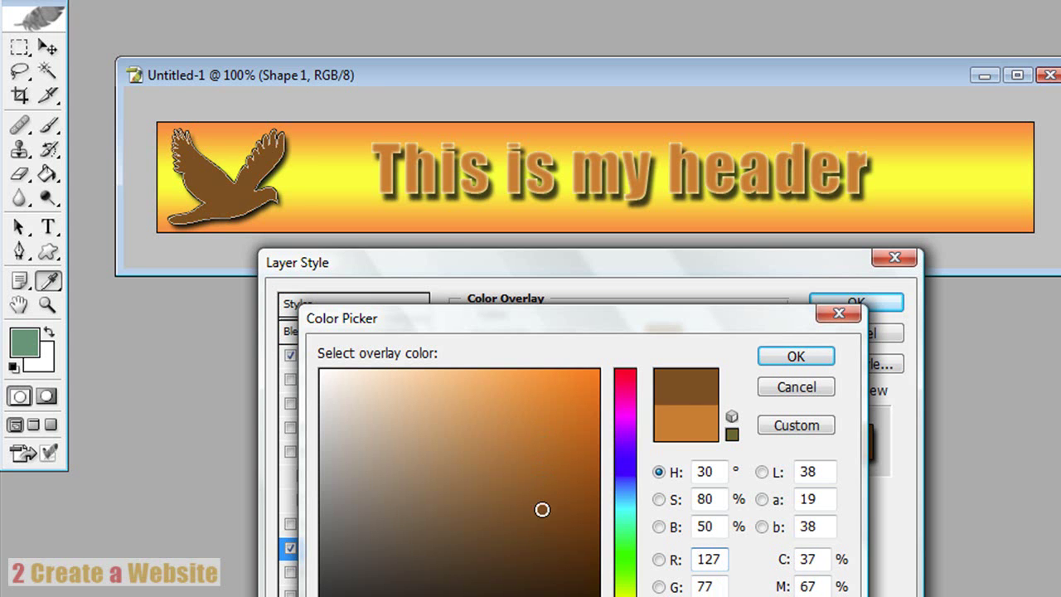
left_click(788, 361)
left_click(856, 305)
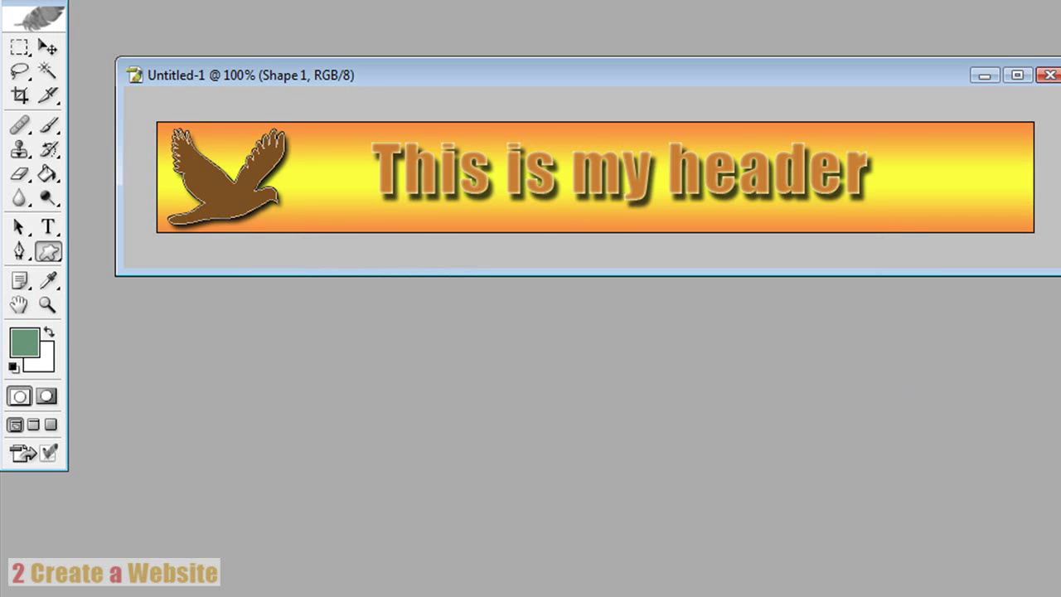
- Make Layer 0 active with Alt+[ to hide the bird's path outline
key("alt+bracketleft")
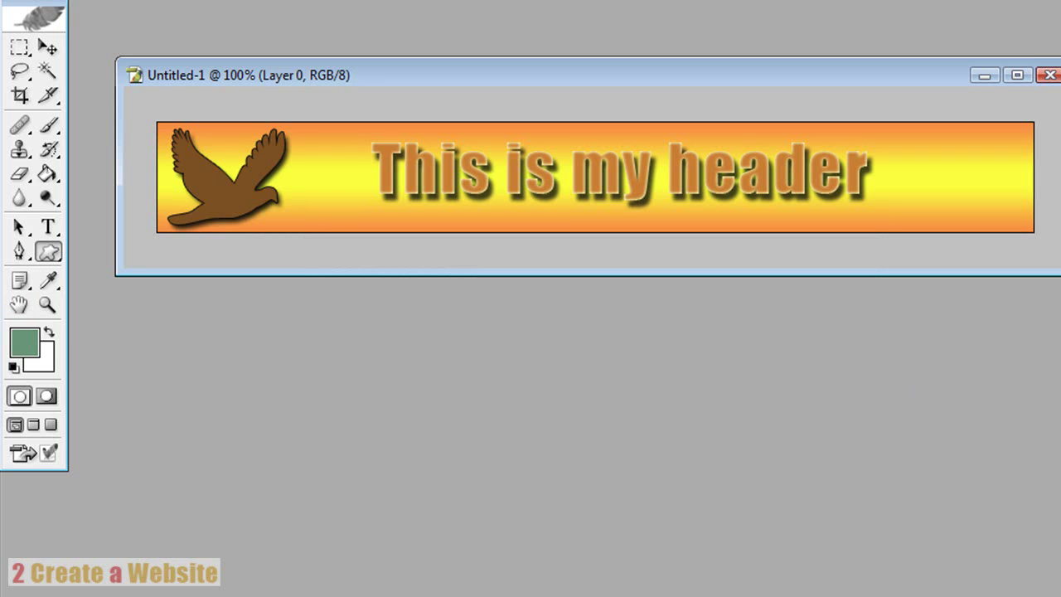